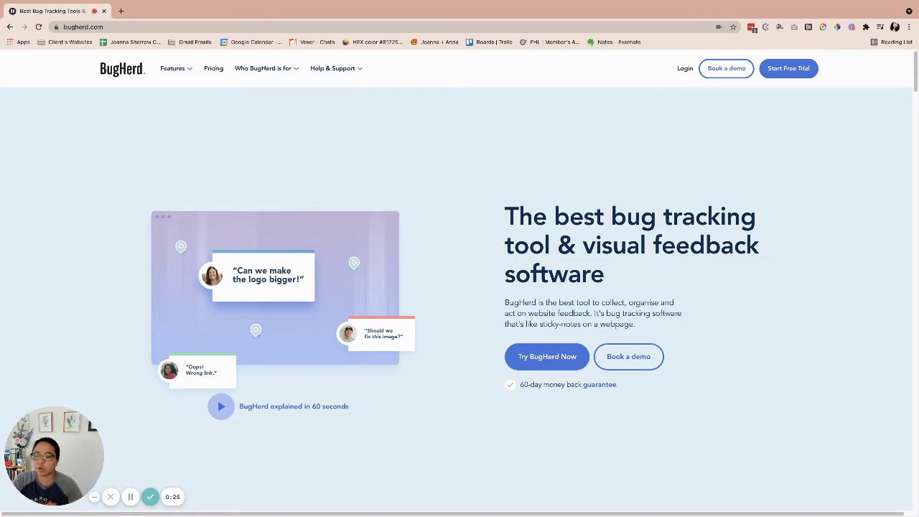
Step: Open BugHerd's pricing page from the top navigation
{"action": "mouse_move", "coordinate": [72, 477]}
{"action": "left_click", "coordinate": [63, 496]}
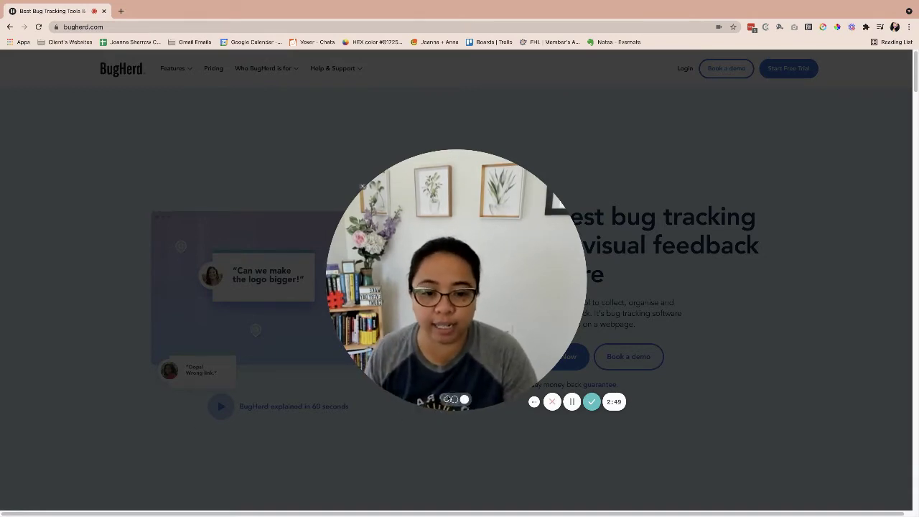
{"action": "left_click", "coordinate": [446, 400]}
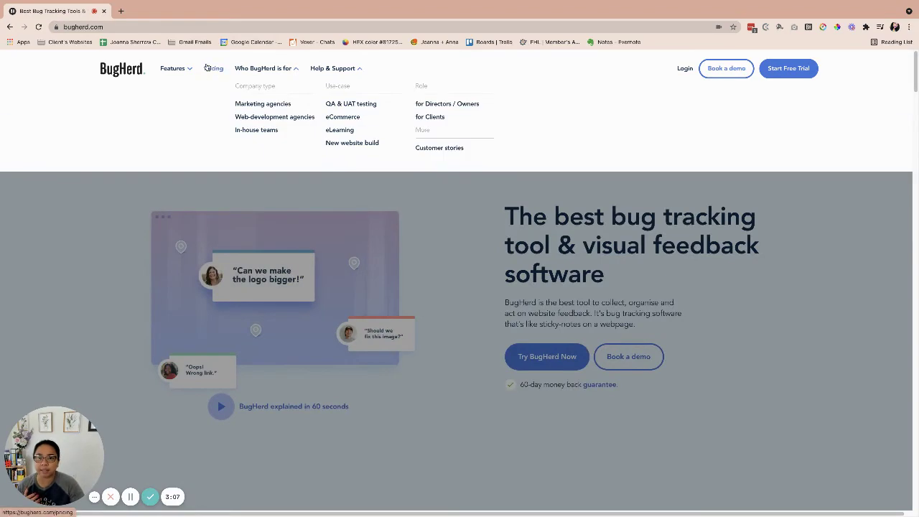
{"action": "left_click", "coordinate": [207, 68]}
Step: Review the $39, $129 and $229 plans and select the calculator's Additional members field
{"action": "scroll", "coordinate": [675, 289], "scroll_direction": "down", "scroll_amount": 5}
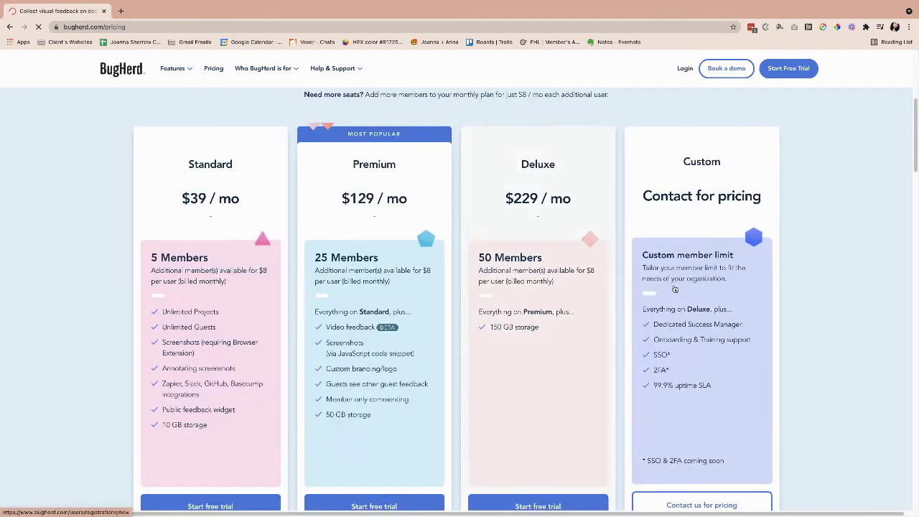
{"action": "scroll", "coordinate": [651, 291], "scroll_direction": "up", "scroll_amount": 1}
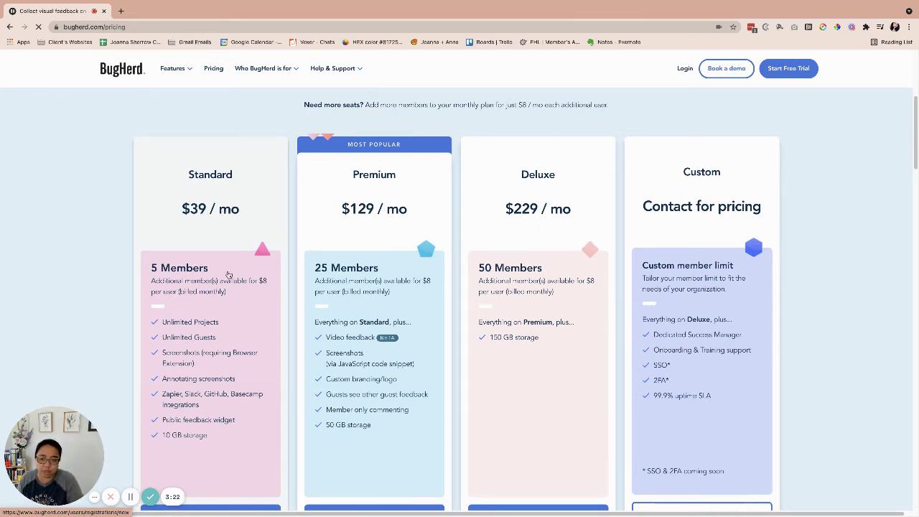
{"action": "scroll", "coordinate": [229, 275], "scroll_direction": "down", "scroll_amount": 3}
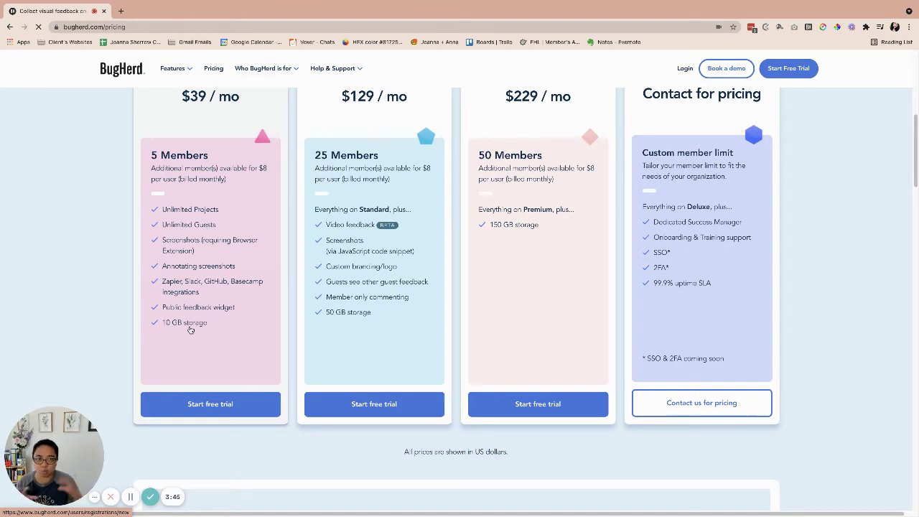
{"action": "scroll", "coordinate": [338, 435], "scroll_direction": "down", "scroll_amount": 4}
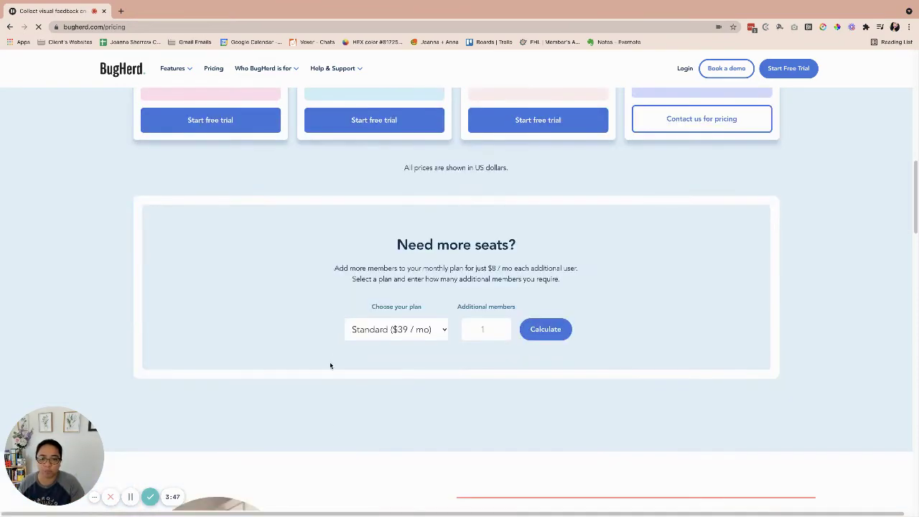
{"action": "scroll", "coordinate": [358, 359], "scroll_direction": "down", "scroll_amount": 5}
{"action": "scroll", "coordinate": [359, 353], "scroll_direction": "up", "scroll_amount": 6}
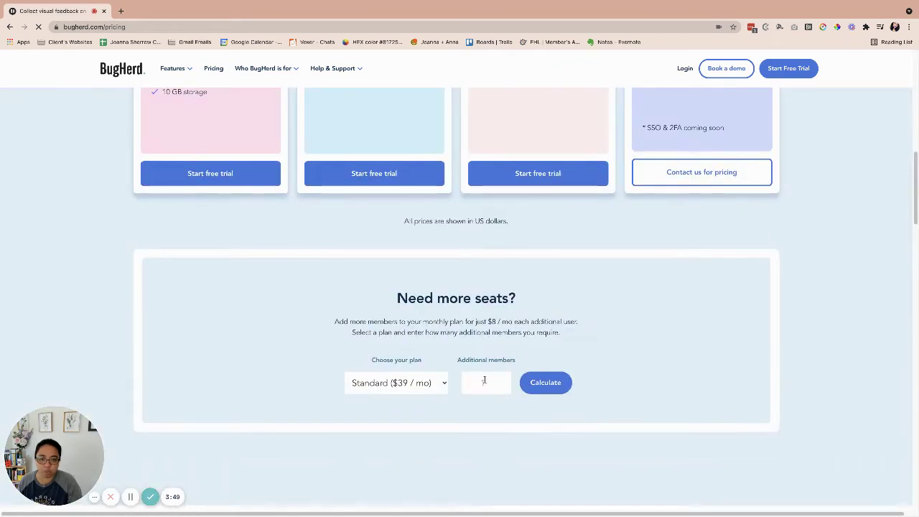
{"action": "left_click", "coordinate": [487, 384]}
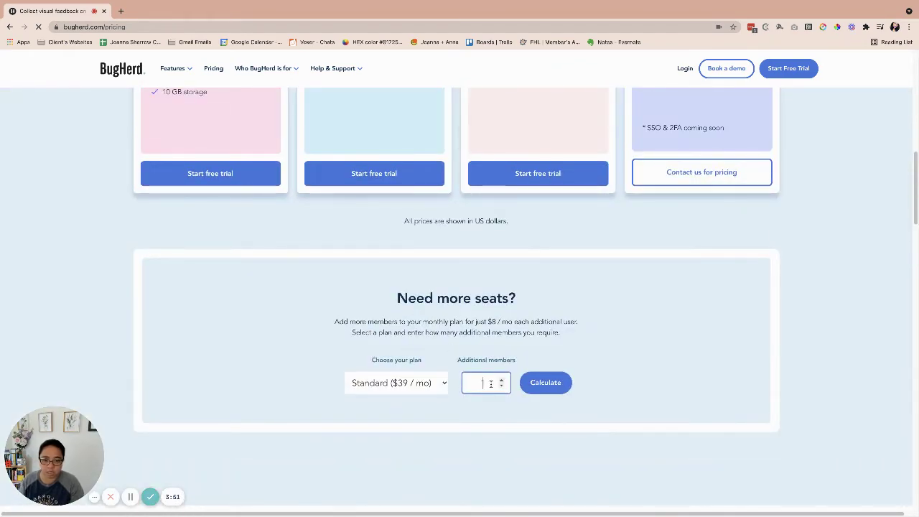
{"action": "scroll", "coordinate": [558, 365], "scroll_direction": "down", "scroll_amount": 6}
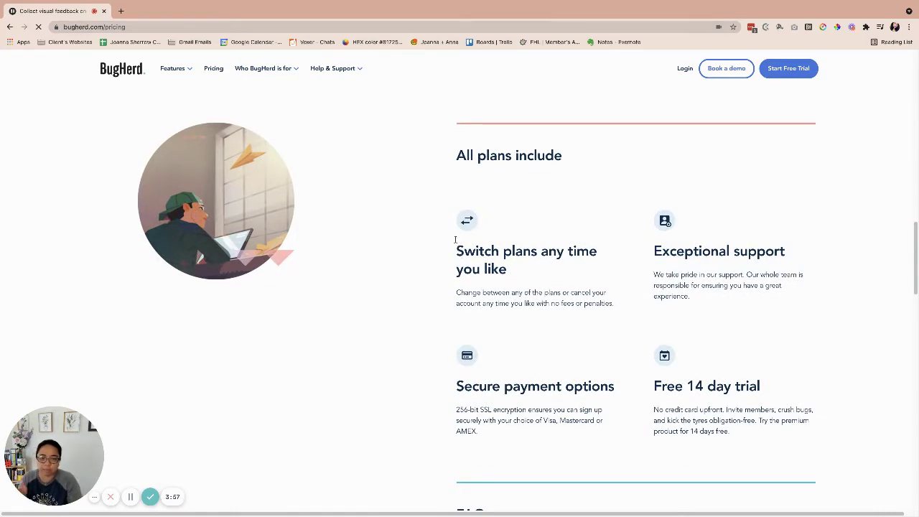
Step: Scroll down the pricing page and highlight the Free 14 day trial heading
{"action": "scroll", "coordinate": [454, 239], "scroll_direction": "up", "scroll_amount": 10}
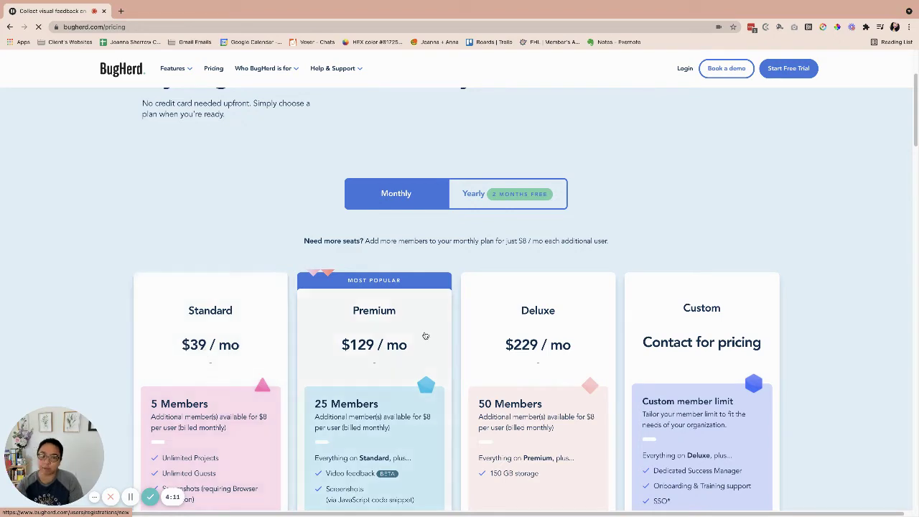
{"action": "scroll", "coordinate": [424, 330], "scroll_direction": "down", "scroll_amount": 12}
{"action": "scroll", "coordinate": [423, 328], "scroll_direction": "down", "scroll_amount": 3}
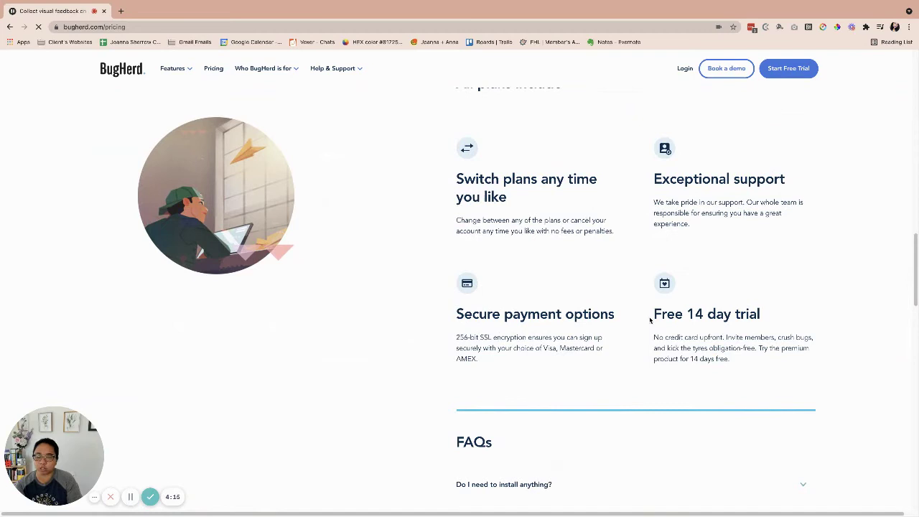
{"action": "left_click_drag", "start_coordinate": [650, 321], "coordinate": [777, 314]}
Step: Expand the FAQ answer to 'Do I need to install anything?' and read it
{"action": "scroll", "coordinate": [740, 305], "scroll_direction": "down", "scroll_amount": 5}
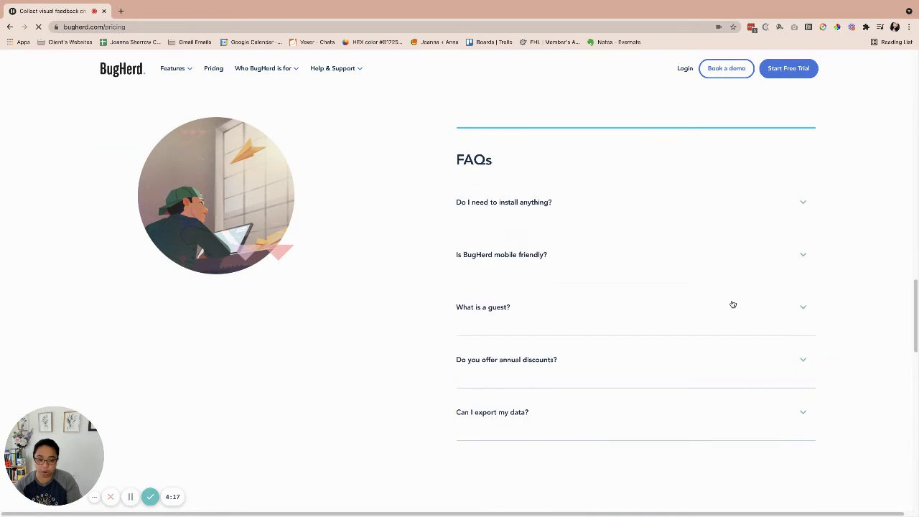
{"action": "left_click", "coordinate": [538, 205]}
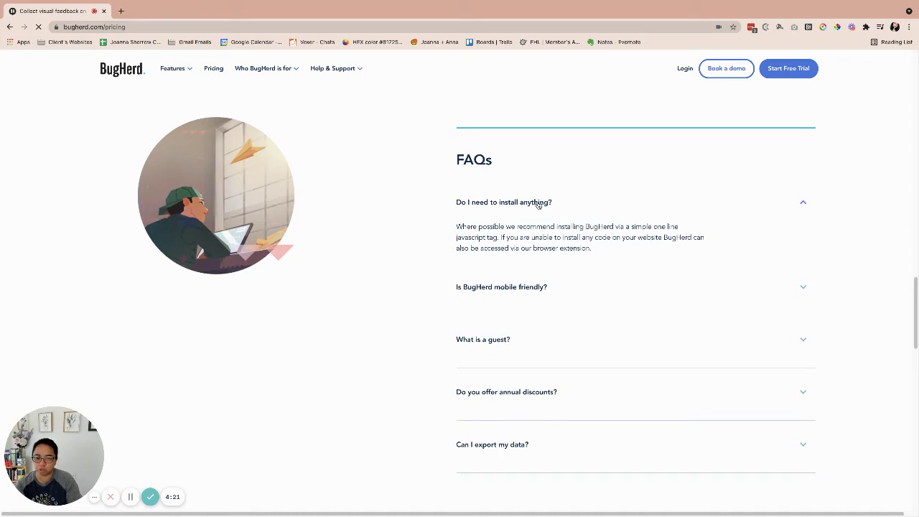
{"action": "scroll", "coordinate": [538, 204], "scroll_direction": "down", "scroll_amount": 7}
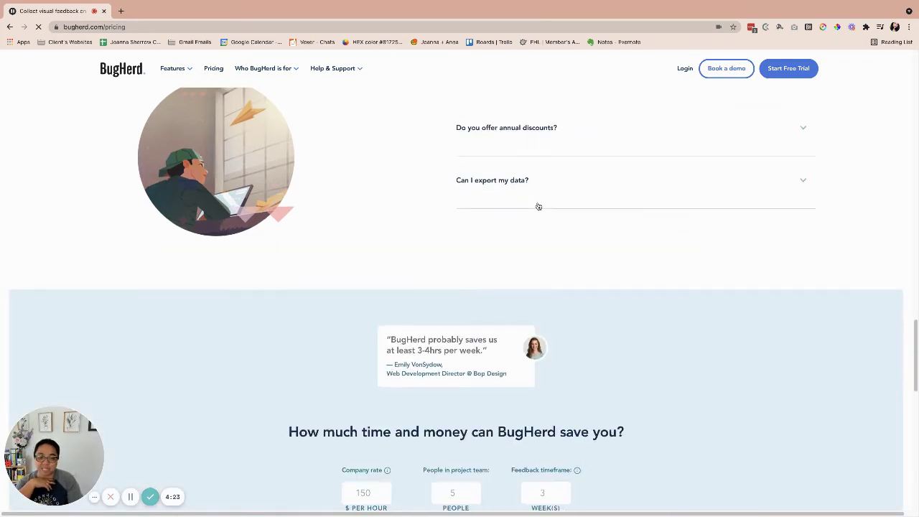
{"action": "scroll", "coordinate": [537, 202], "scroll_direction": "down", "scroll_amount": 6}
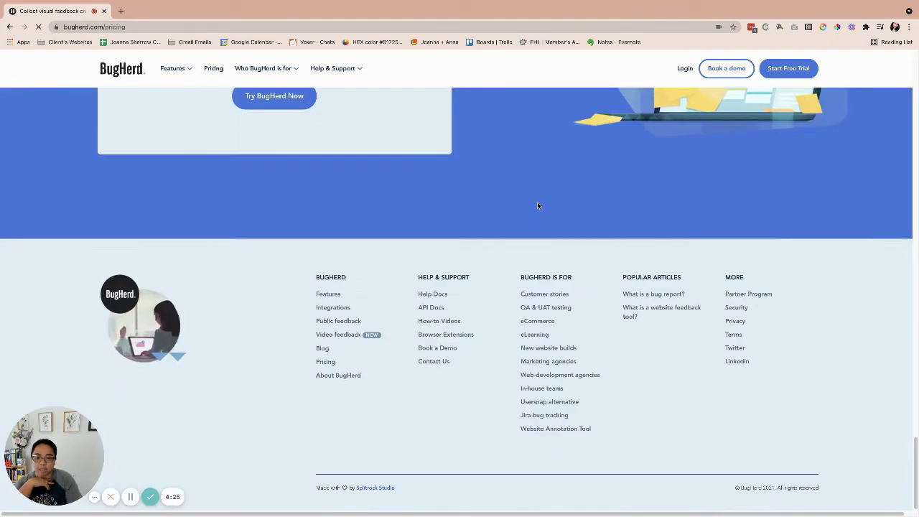
{"action": "scroll", "coordinate": [538, 202], "scroll_direction": "up", "scroll_amount": 6}
{"action": "scroll", "coordinate": [539, 208], "scroll_direction": "up", "scroll_amount": 20}
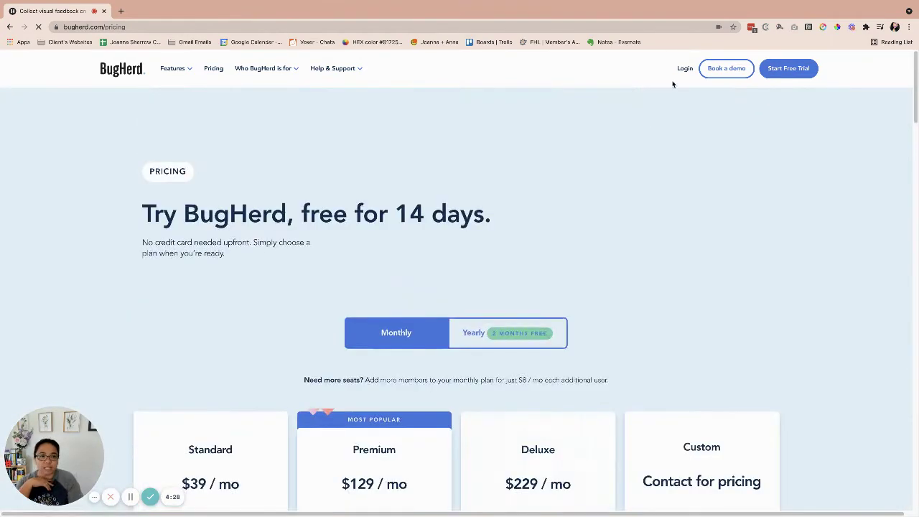
Step: Log in with the saved autofill credentials, closing the Help Center, then browse My Projects
{"action": "left_click", "coordinate": [685, 68]}
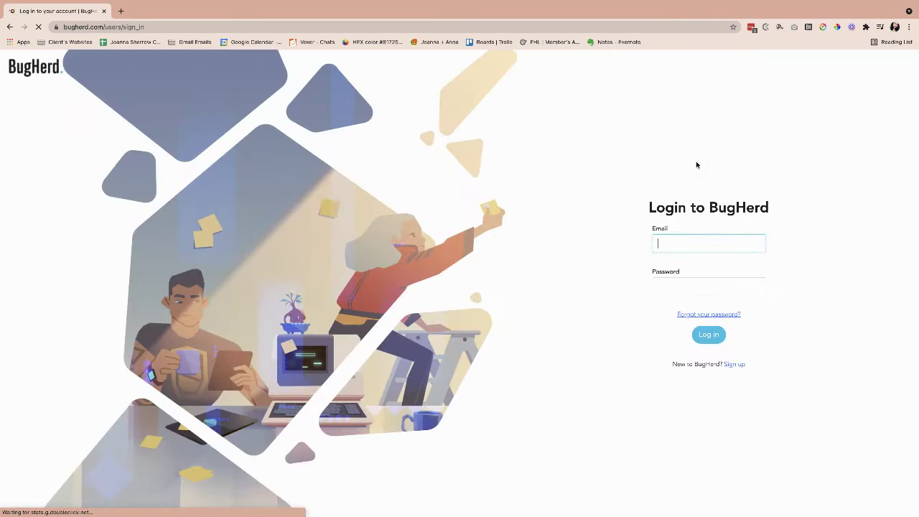
{"action": "left_click", "coordinate": [758, 244]}
{"action": "key", "text": "Down"}
{"action": "key", "text": "Down"}
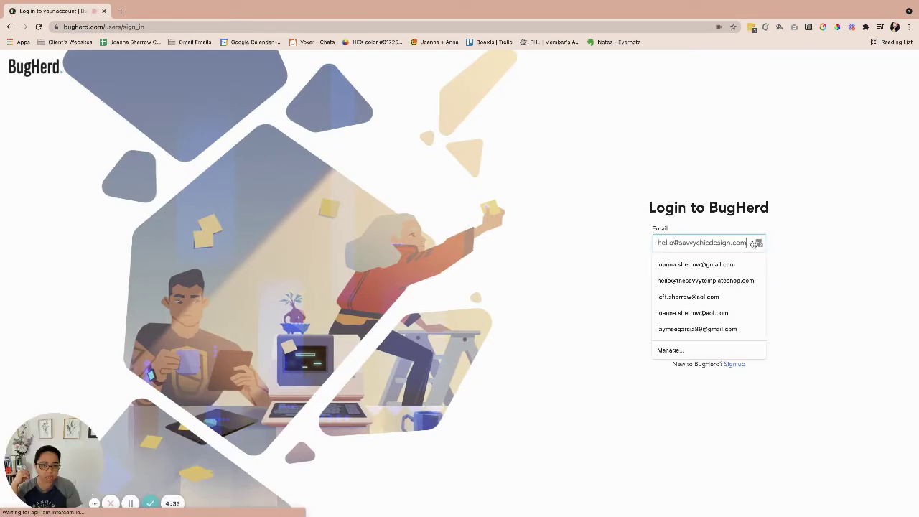
{"action": "key", "text": "Return"}
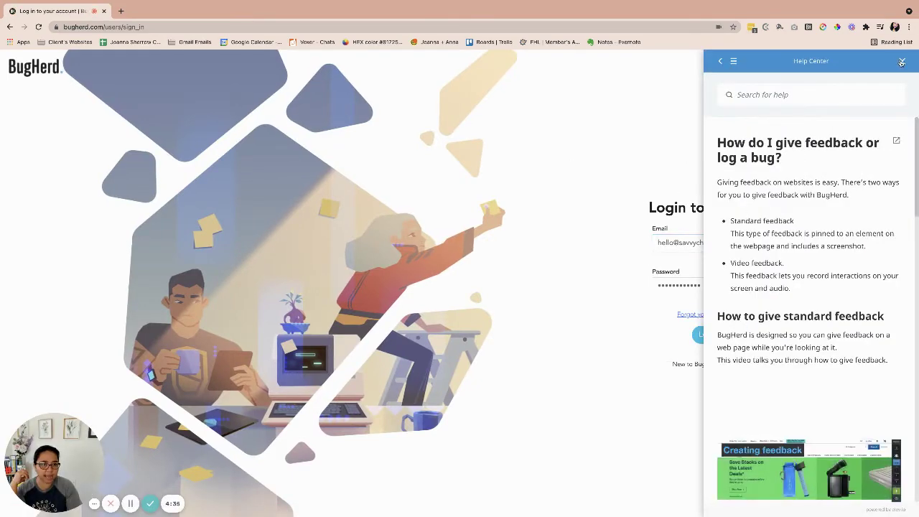
{"action": "left_click", "coordinate": [902, 60]}
{"action": "left_click", "coordinate": [704, 335]}
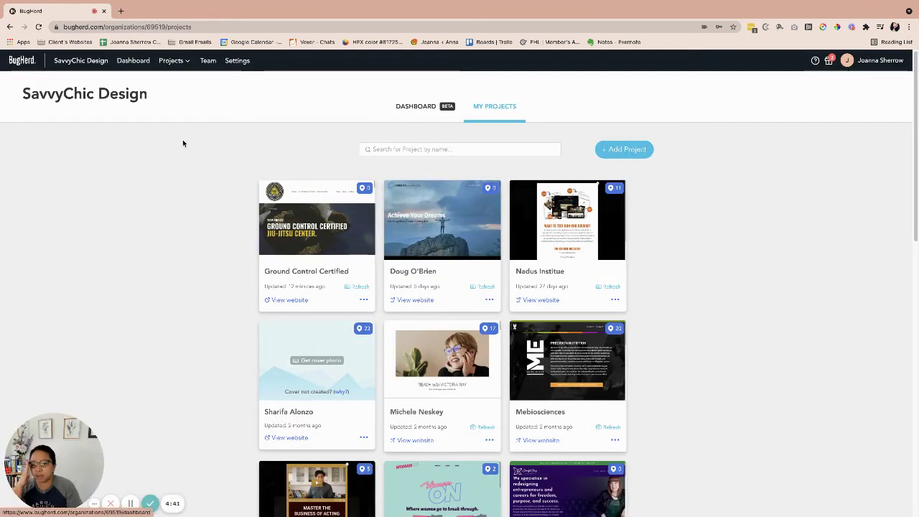
{"action": "scroll", "coordinate": [508, 215], "scroll_direction": "down", "scroll_amount": 4}
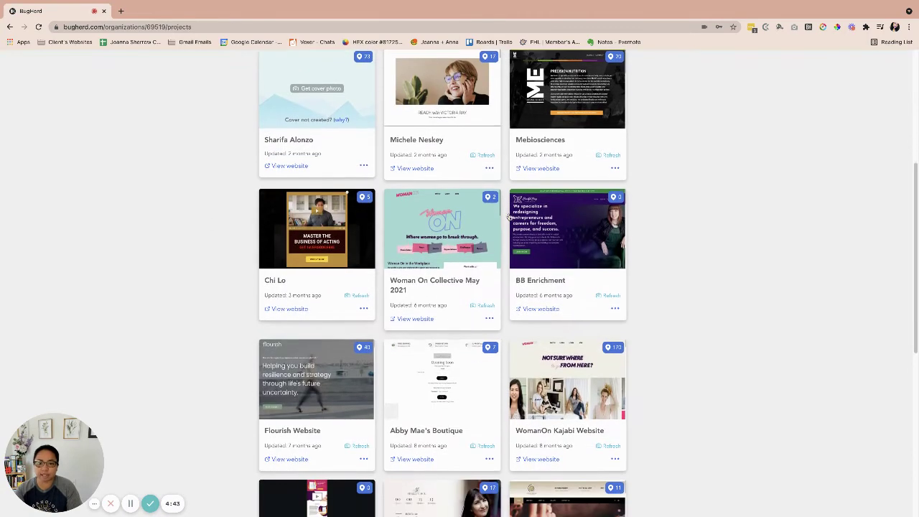
{"action": "scroll", "coordinate": [499, 302], "scroll_direction": "down", "scroll_amount": 6}
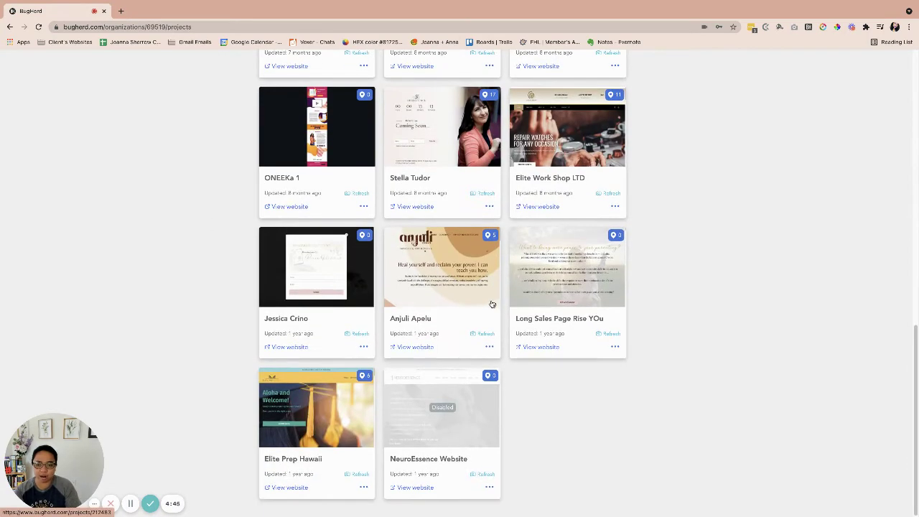
{"action": "scroll", "coordinate": [492, 304], "scroll_direction": "up", "scroll_amount": 8}
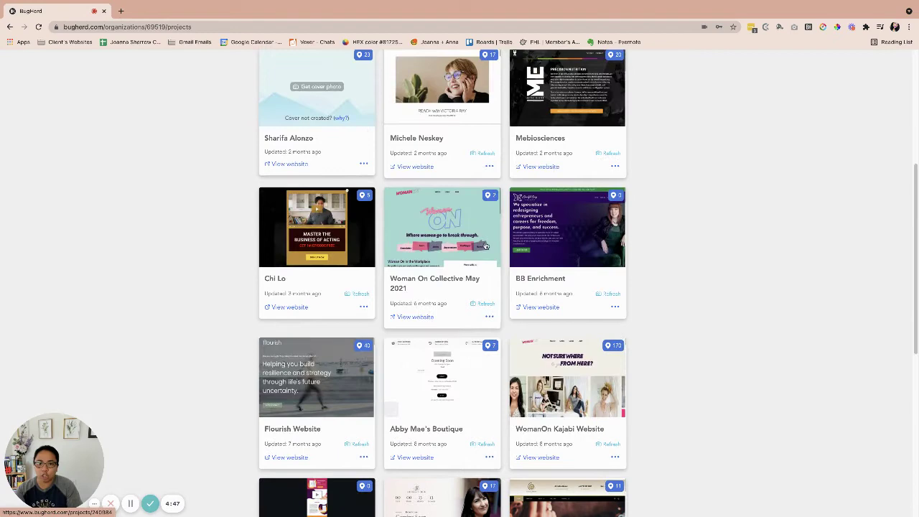
{"action": "scroll", "coordinate": [451, 155], "scroll_direction": "up", "scroll_amount": 2}
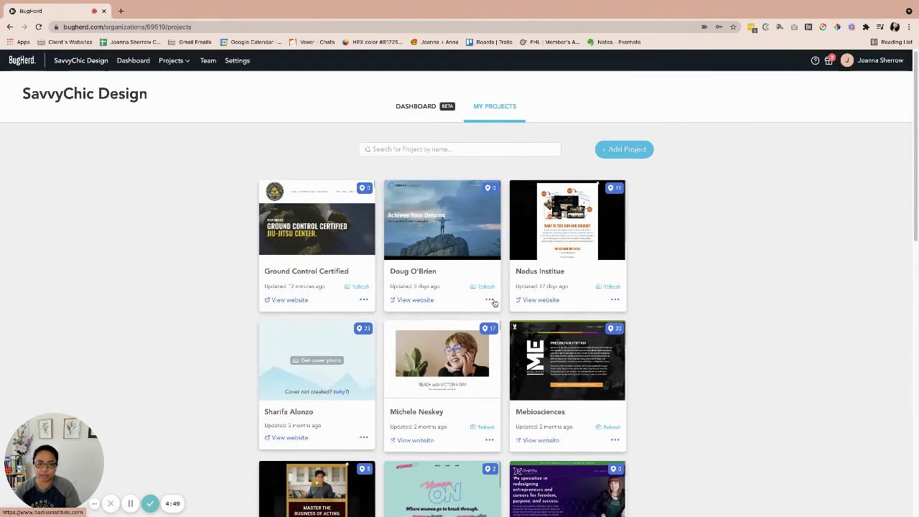
{"action": "scroll", "coordinate": [503, 273], "scroll_direction": "down", "scroll_amount": 3}
Step: Open the Woman On Collective May 2021 project, check its sidebar, and return to the overview
{"action": "left_click", "coordinate": [437, 321]}
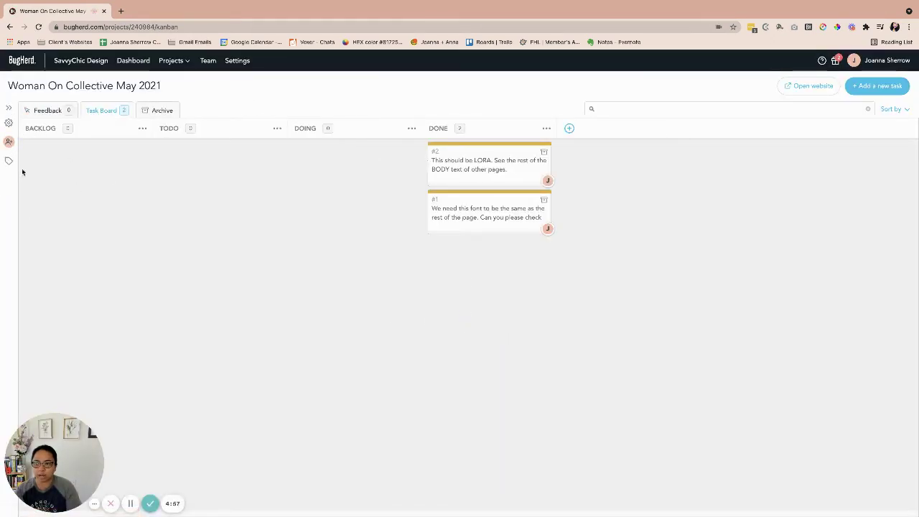
{"action": "left_click", "coordinate": [9, 108]}
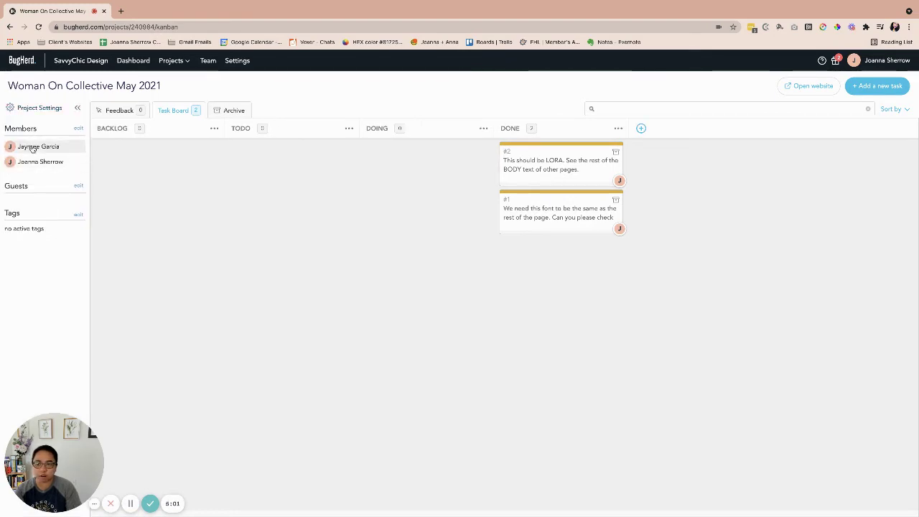
{"action": "left_click", "coordinate": [21, 63]}
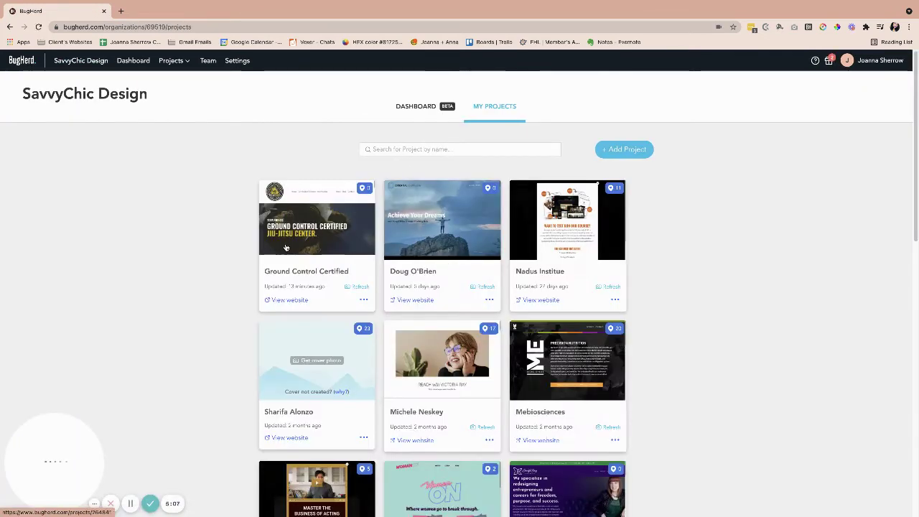
Step: Open the empty Ground Control Certified project board and collapse its sidebar
{"action": "left_click", "coordinate": [322, 236]}
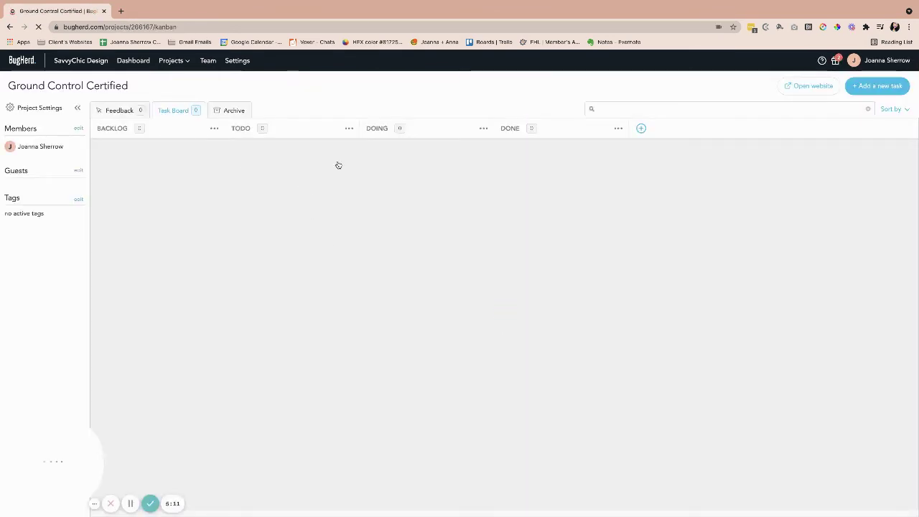
{"action": "left_click", "coordinate": [78, 107]}
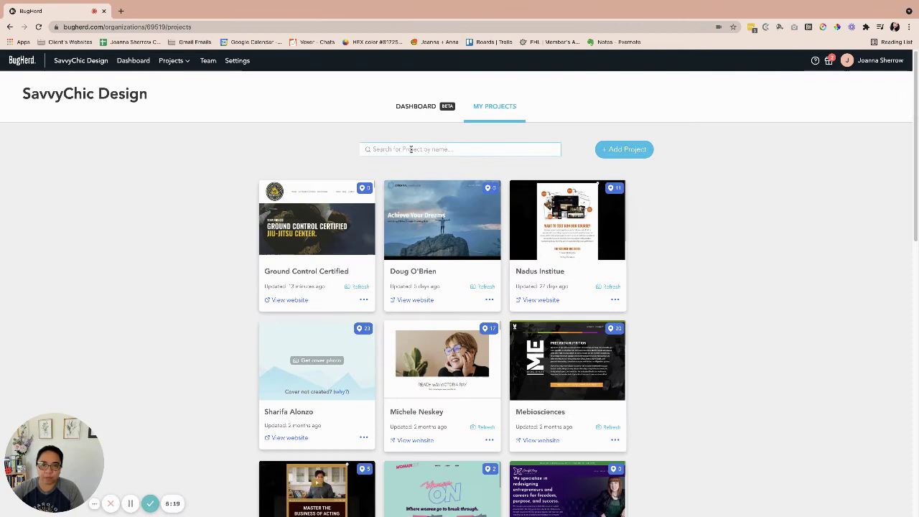
{"action": "scroll", "coordinate": [467, 329], "scroll_direction": "down", "scroll_amount": 5}
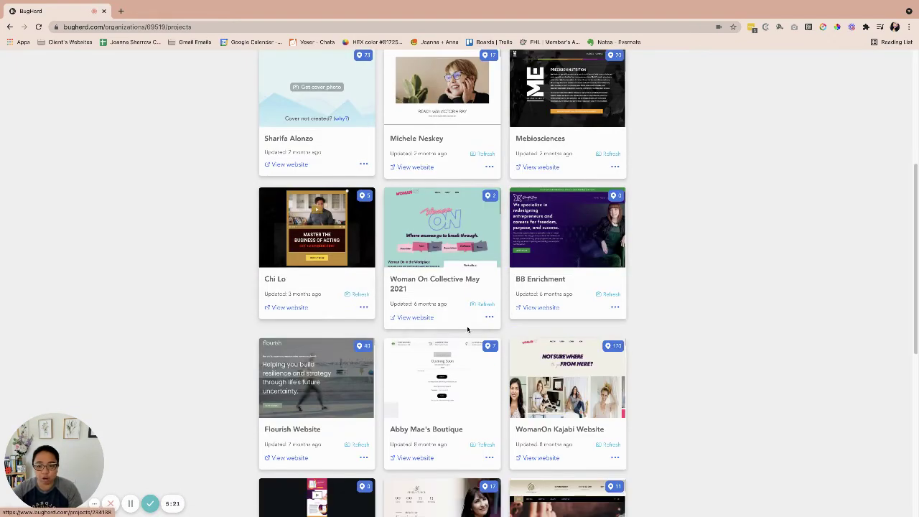
Step: Open the Flourish Website board and bring up task #31's details
{"action": "left_click", "coordinate": [315, 357]}
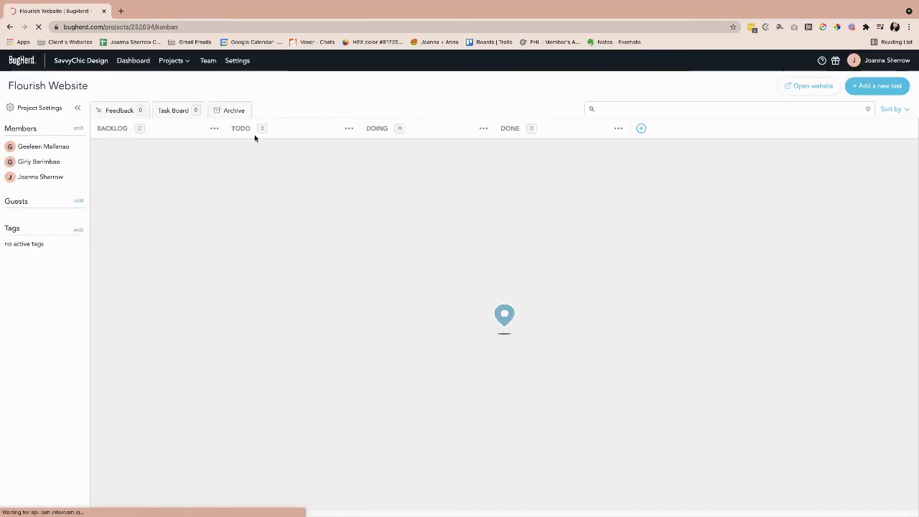
{"action": "left_click", "coordinate": [78, 107]}
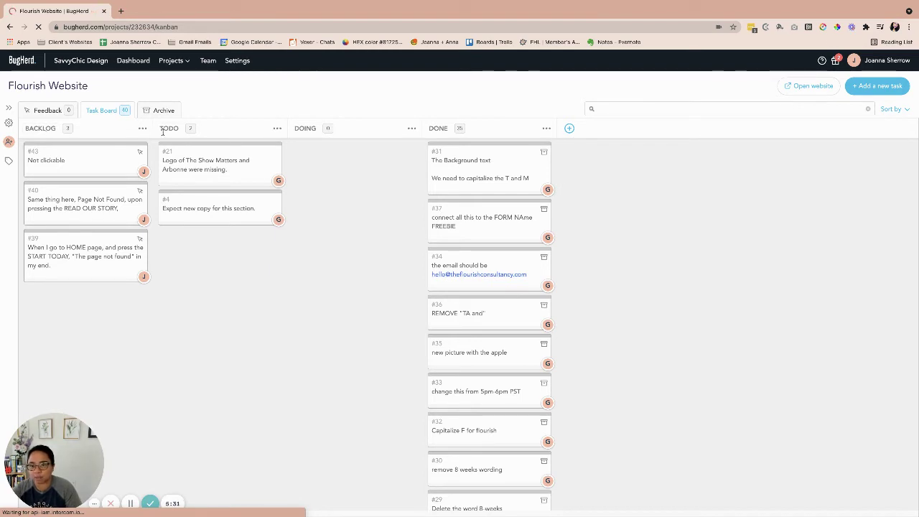
{"action": "left_click", "coordinate": [523, 185]}
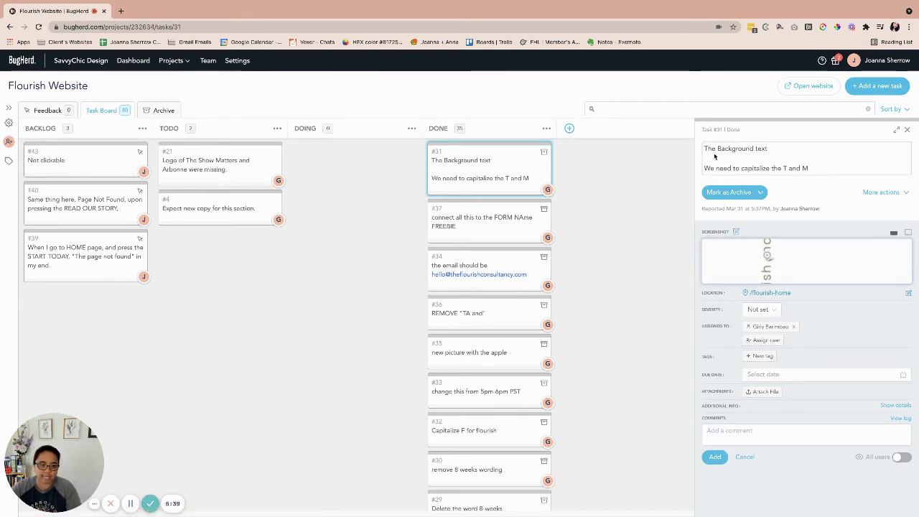
Step: Enlarge the page twice with Chrome's zoom, past 110%
{"action": "left_click", "coordinate": [909, 26]}
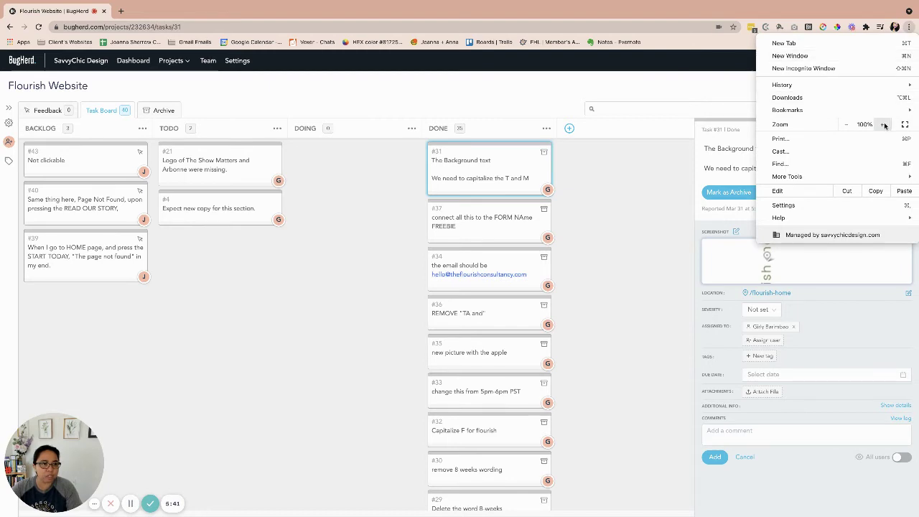
{"action": "left_click", "coordinate": [883, 125]}
{"action": "left_click", "coordinate": [883, 125]}
{"action": "key", "text": "Escape"}
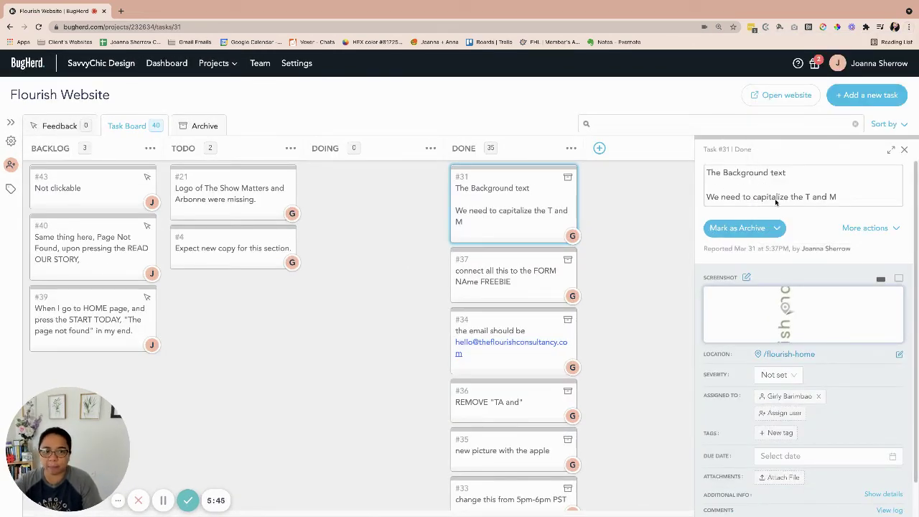
Step: View task #31's screenshot at full size
{"action": "left_click", "coordinate": [780, 316]}
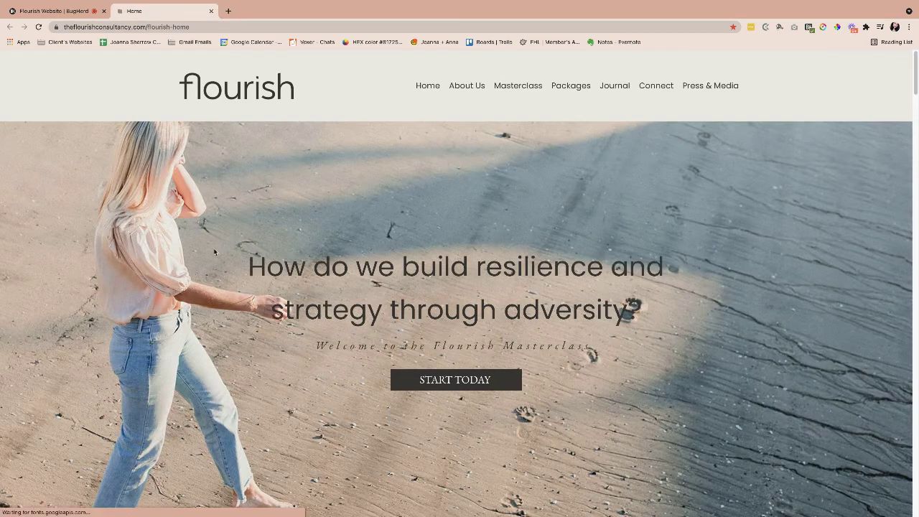
{"action": "scroll", "coordinate": [214, 251], "scroll_direction": "down", "scroll_amount": 20}
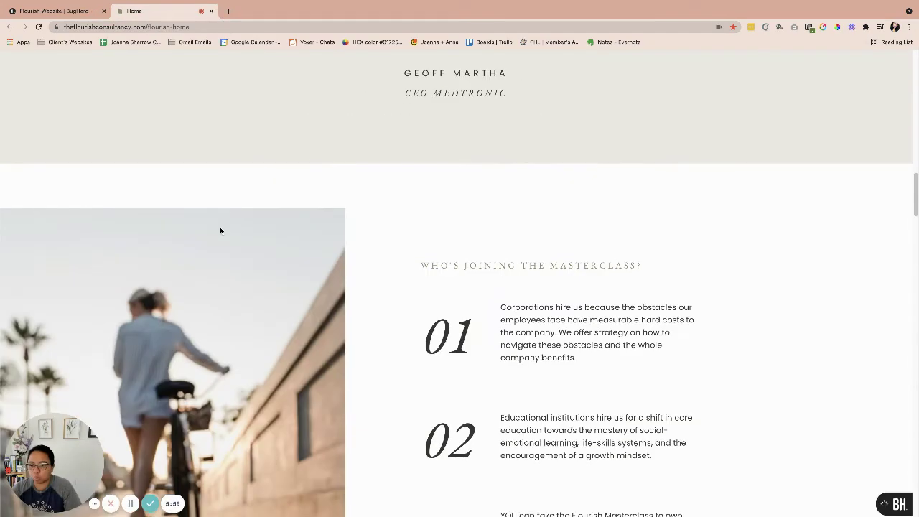
{"action": "scroll", "coordinate": [220, 230], "scroll_direction": "up", "scroll_amount": 10}
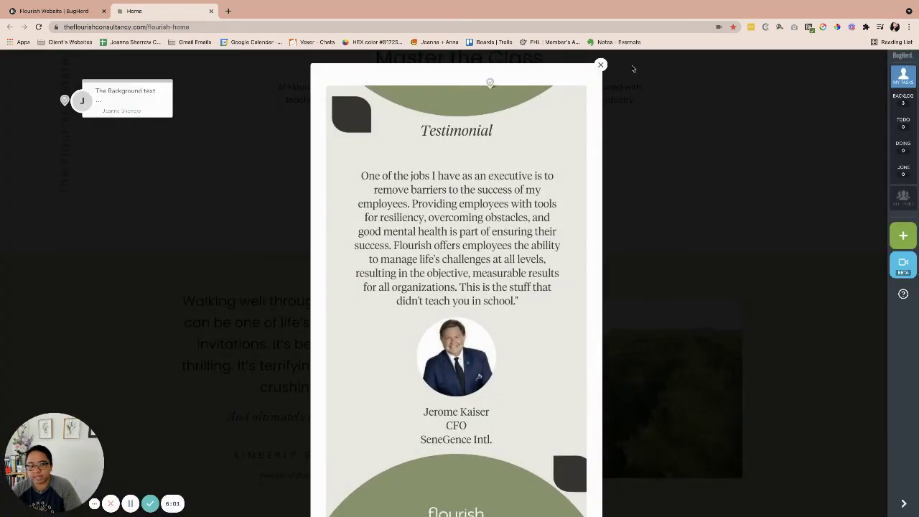
Step: On the live Flourish site, dismiss the testimonial popup and open pinned task #31
{"action": "left_click", "coordinate": [68, 100]}
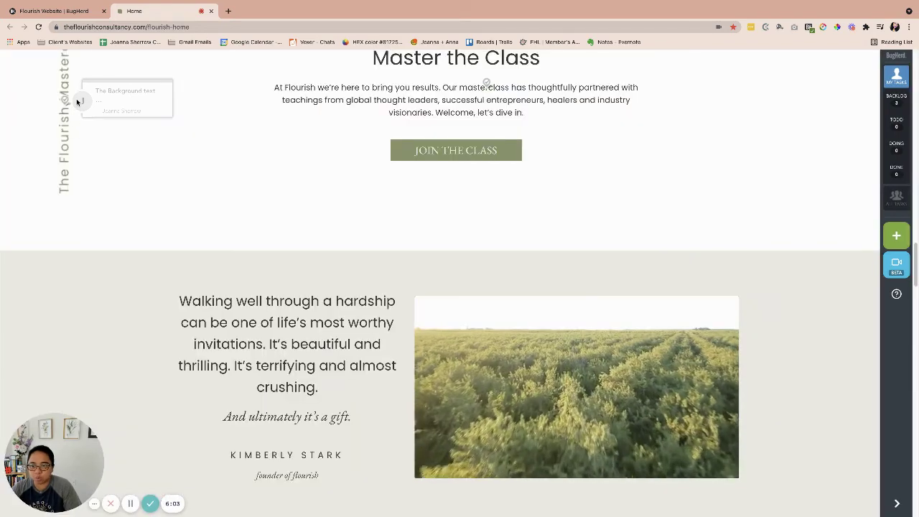
{"action": "scroll", "coordinate": [77, 102], "scroll_direction": "up", "scroll_amount": 3}
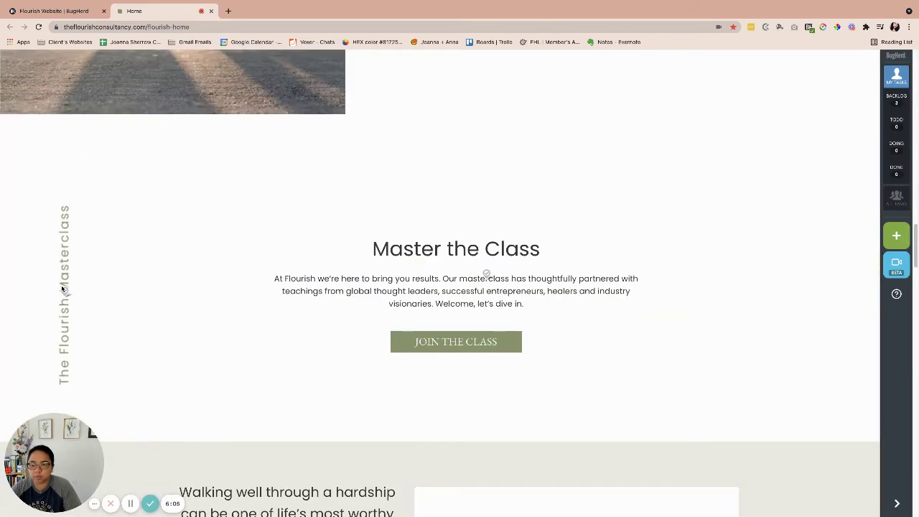
{"action": "left_click", "coordinate": [65, 293]}
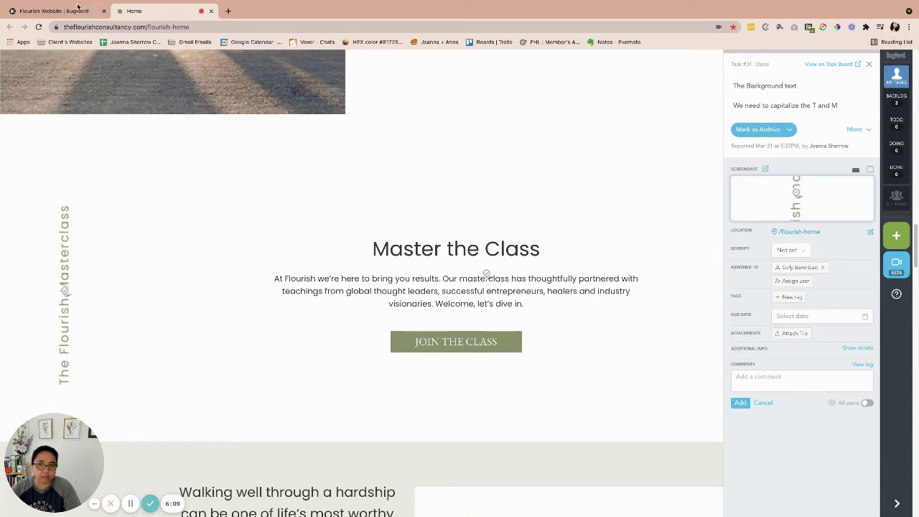
Step: Drag tasks #21, #4, #43, #40 and #39 from To-do and Backlog into Done
{"action": "left_click", "coordinate": [41, 12]}
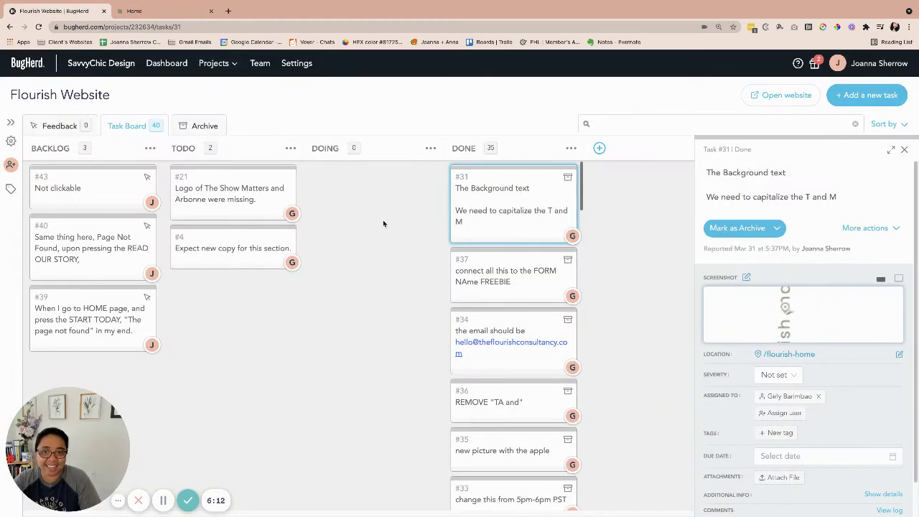
{"action": "left_click_drag", "start_coordinate": [188, 188], "coordinate": [483, 186]}
{"action": "left_click_drag", "start_coordinate": [256, 185], "coordinate": [506, 194]}
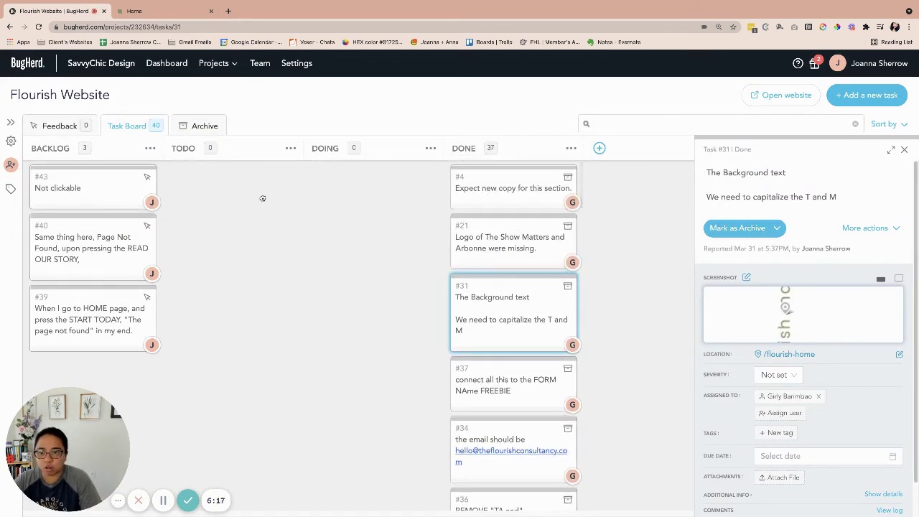
{"action": "left_click_drag", "start_coordinate": [93, 188], "coordinate": [506, 188]}
{"action": "left_click_drag", "start_coordinate": [145, 196], "coordinate": [503, 188]}
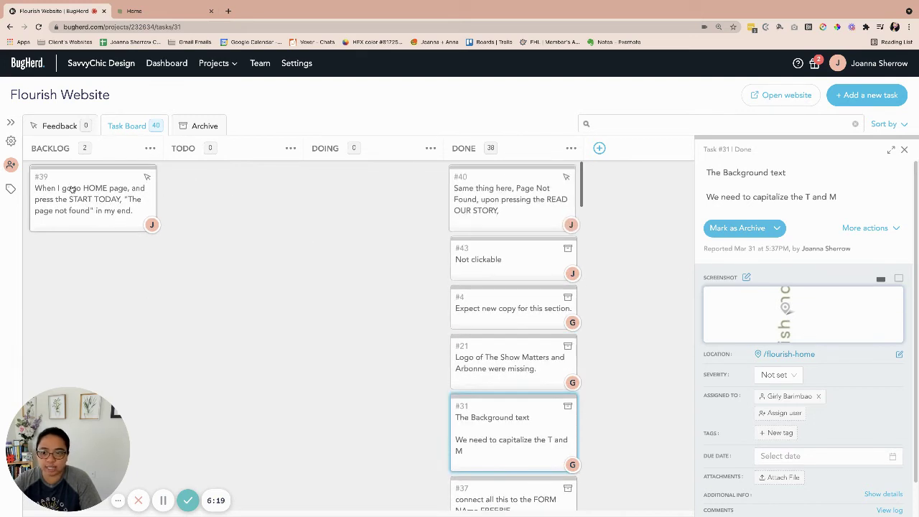
{"action": "left_click_drag", "start_coordinate": [68, 187], "coordinate": [495, 189]}
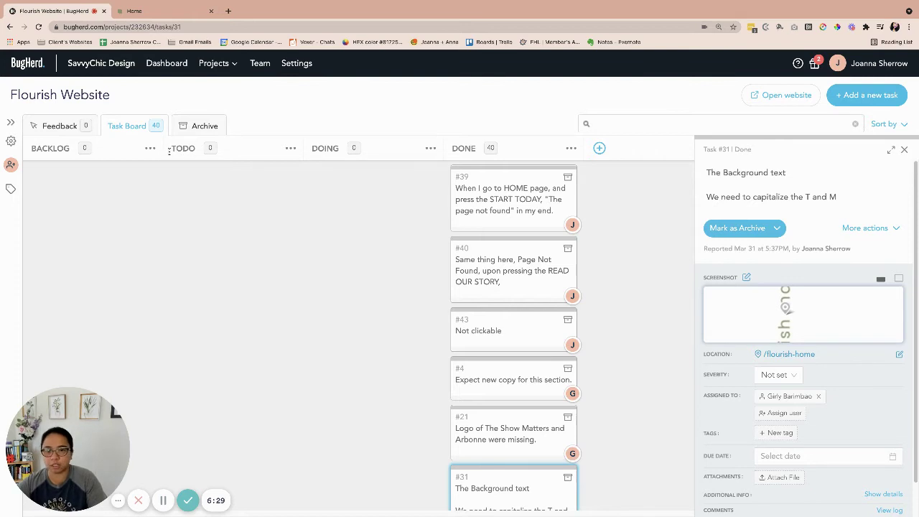
{"action": "left_click", "coordinate": [10, 123]}
{"action": "left_click", "coordinate": [72, 64]}
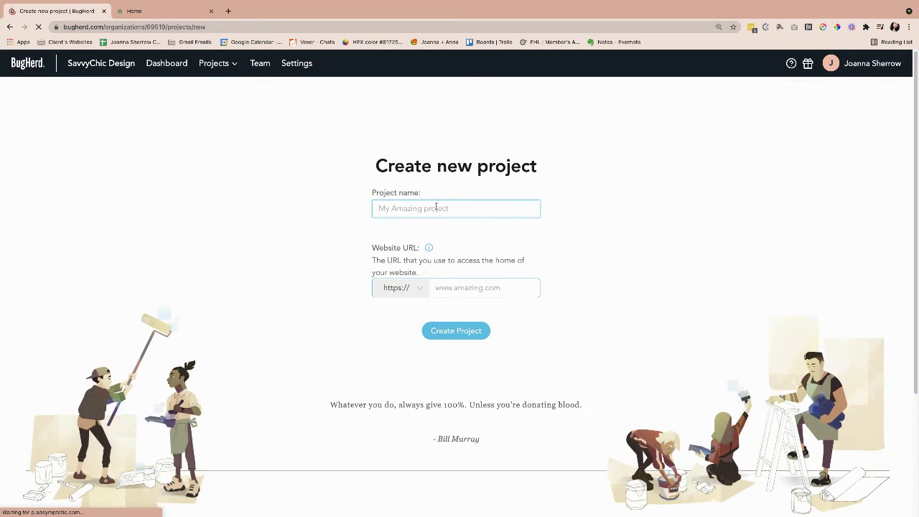
{"action": "type", "text": "Savvy"}
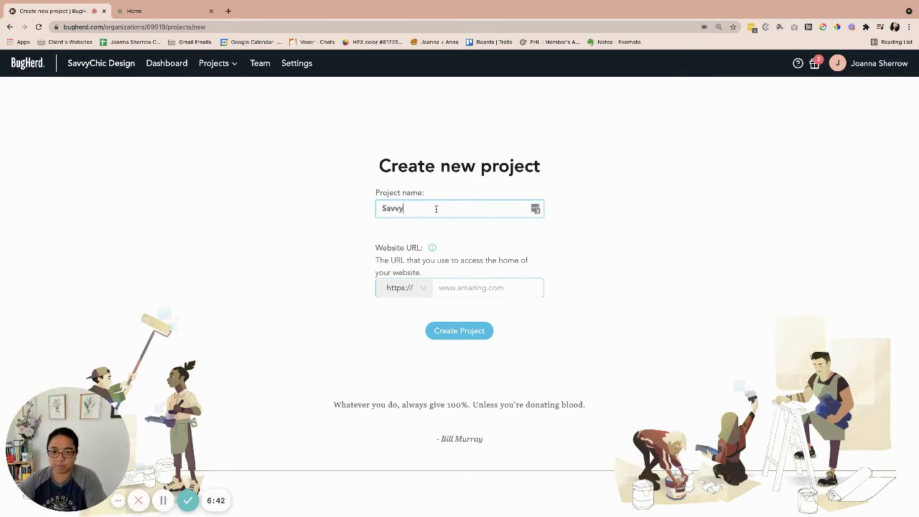
{"action": "type", "text": "Chic Design"}
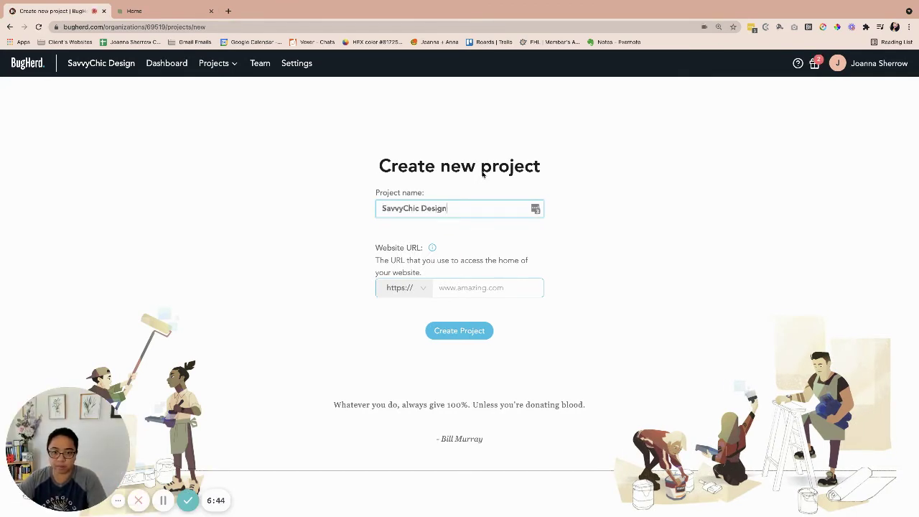
{"action": "left_click", "coordinate": [457, 288]}
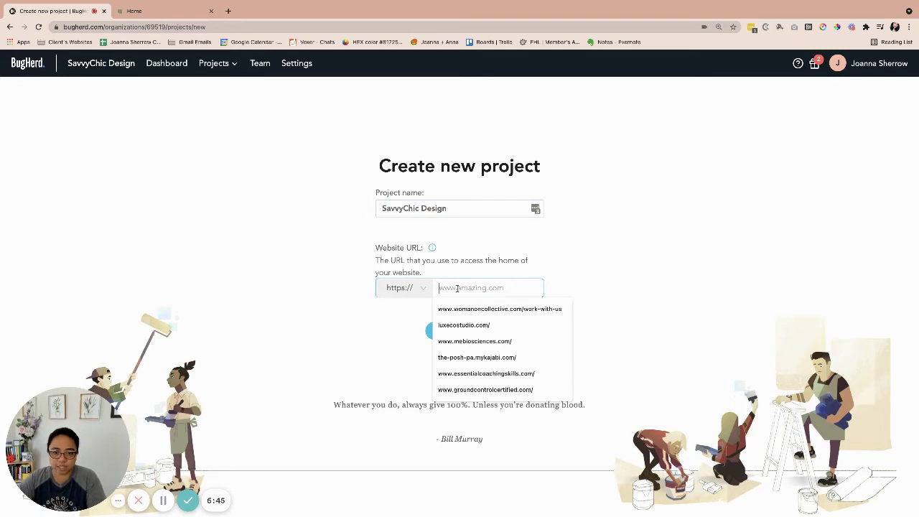
{"action": "type", "text": "www.savv"}
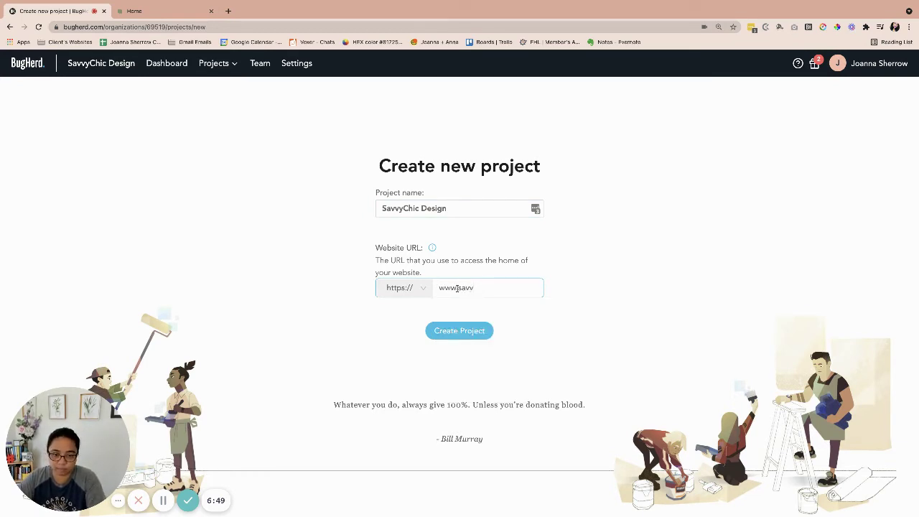
{"action": "type", "text": "ychidesign"}
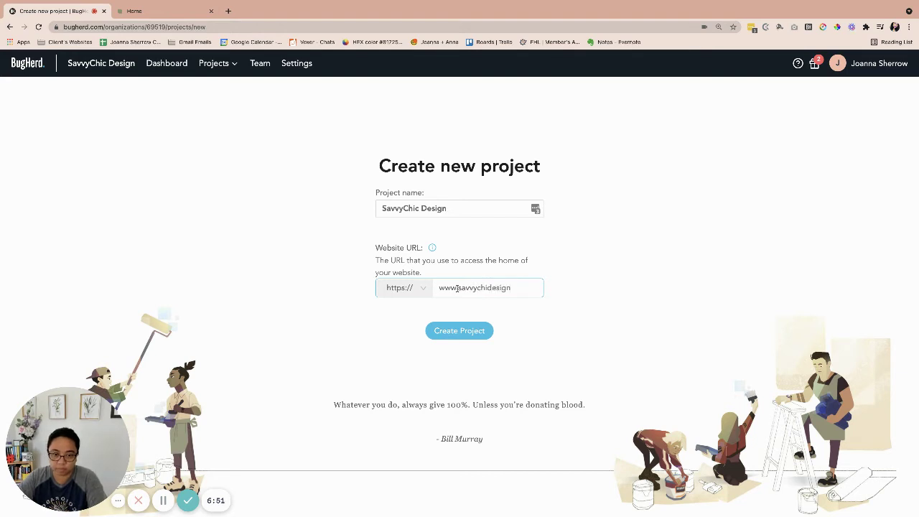
{"action": "key", "text": "BackSpace"}
{"action": "key", "text": "BackSpace"}
{"action": "key", "text": "BackSpace"}
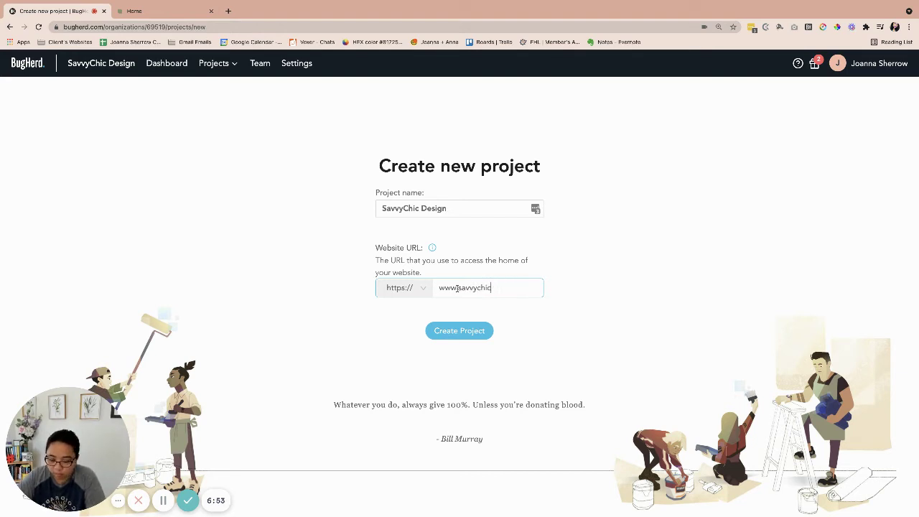
{"action": "type", "text": "cdesign.co"}
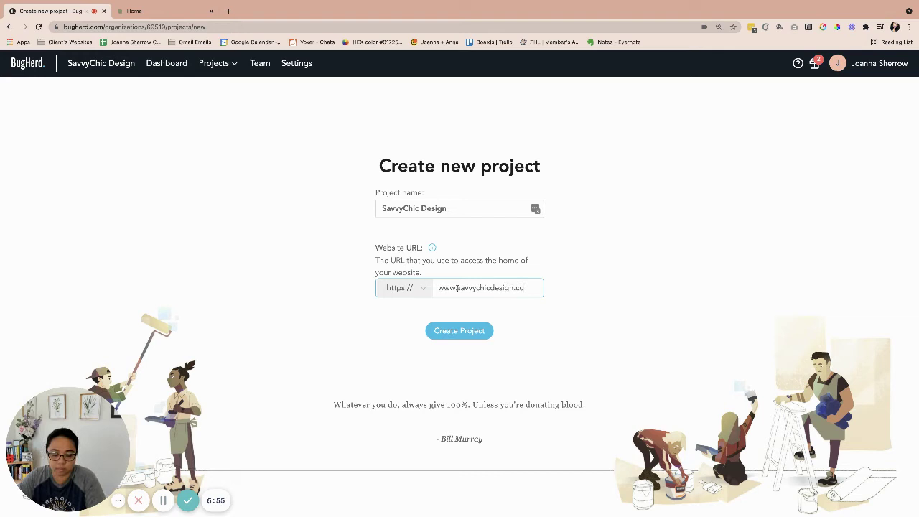
{"action": "type", "text": "m"}
{"action": "left_click", "coordinate": [460, 330]}
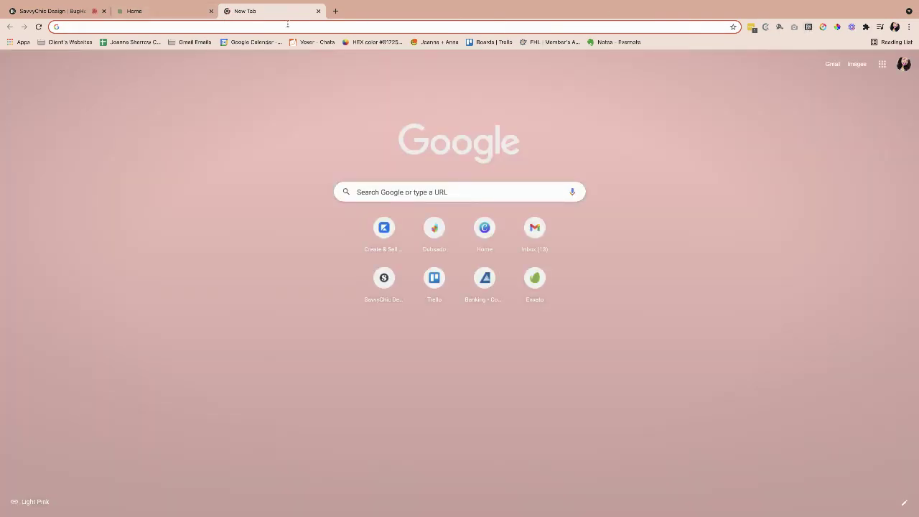
Step: Search Google for 'chrome extension store' from the new tab's address bar
{"action": "left_click", "coordinate": [288, 26]}
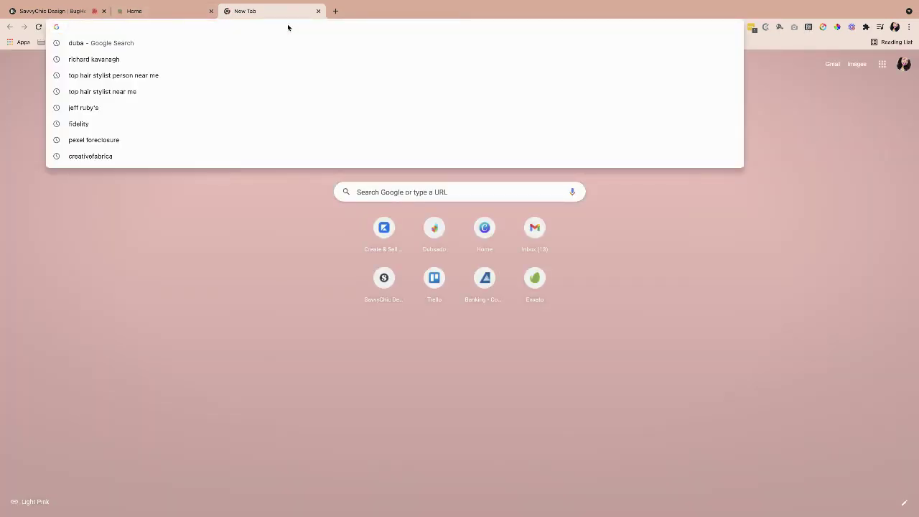
{"action": "type", "text": "googl"}
{"action": "key", "text": "BackSpace"}
{"action": "key", "text": "BackSpace"}
{"action": "key", "text": "BackSpace"}
{"action": "key", "text": "BackSpace"}
{"action": "key", "text": "BackSpace"}
{"action": "key", "text": "BackSpace"}
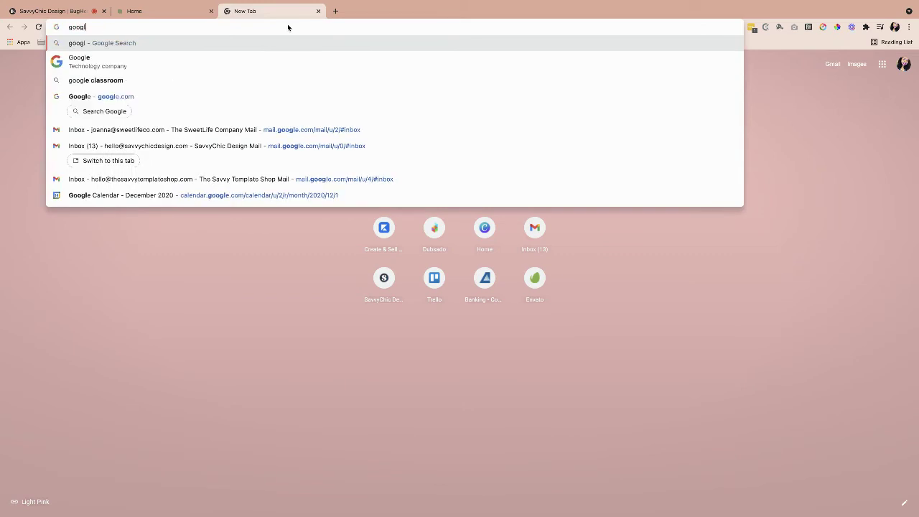
{"action": "type", "text": "cjr"}
{"action": "key", "text": "BackSpace"}
{"action": "key", "text": "BackSpace"}
{"action": "key", "text": "BackSpace"}
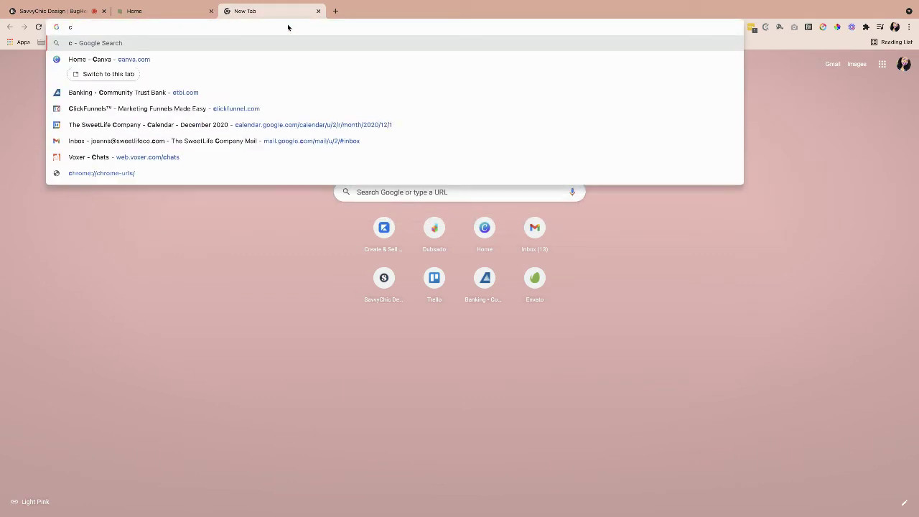
{"action": "type", "text": "chrome ext"}
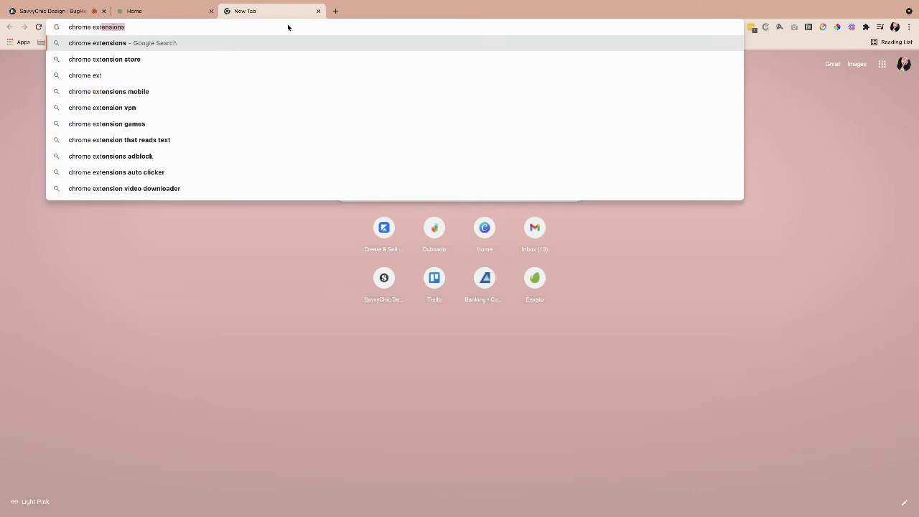
{"action": "key", "text": "Down"}
{"action": "key", "text": "Return"}
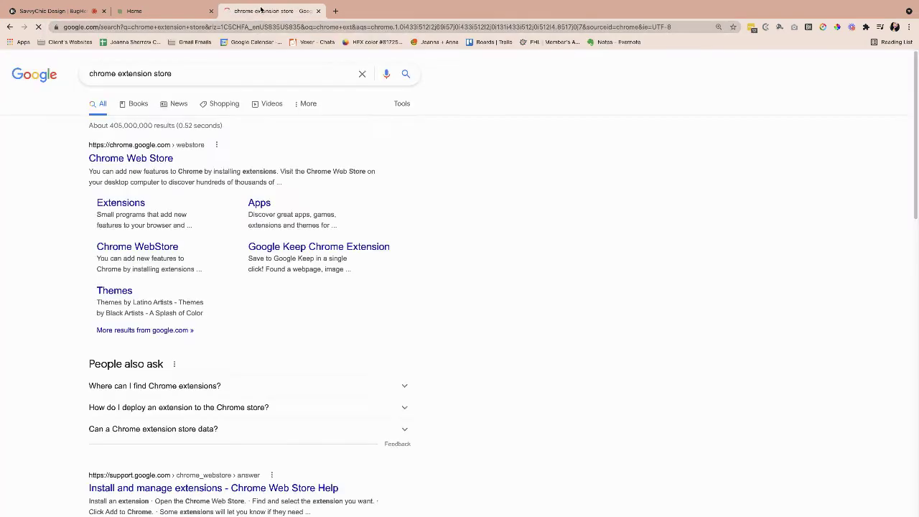
Step: In the Chrome Web Store, search 'bugherd' and open the BugHerd extension page
{"action": "left_click", "coordinate": [139, 159]}
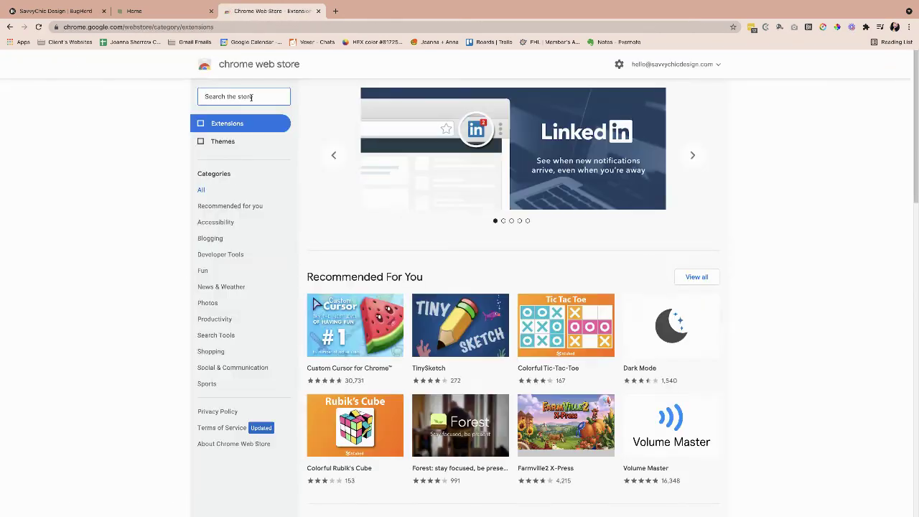
{"action": "type", "text": "bugherd"}
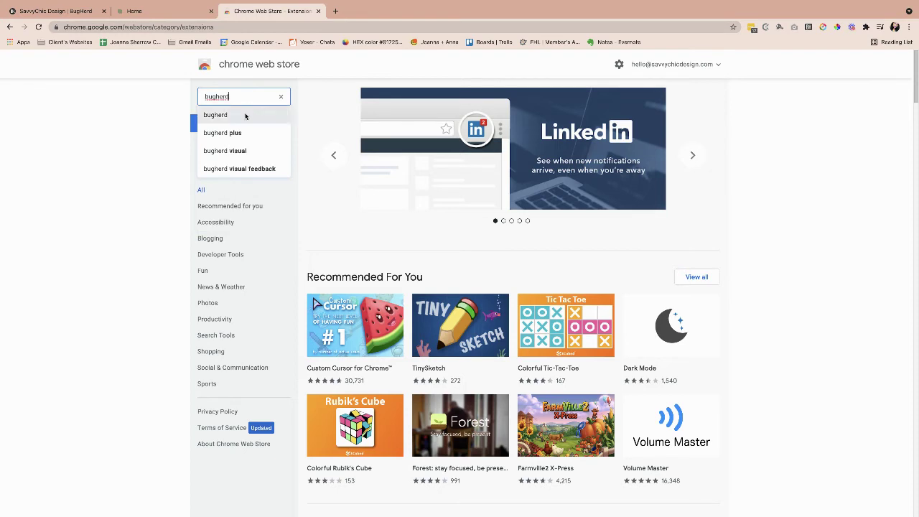
{"action": "left_click", "coordinate": [246, 115]}
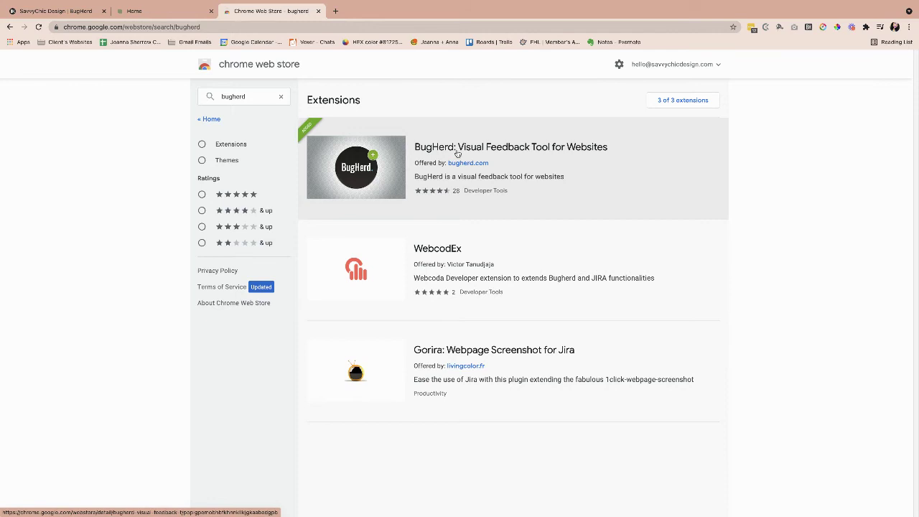
{"action": "left_click", "coordinate": [457, 152]}
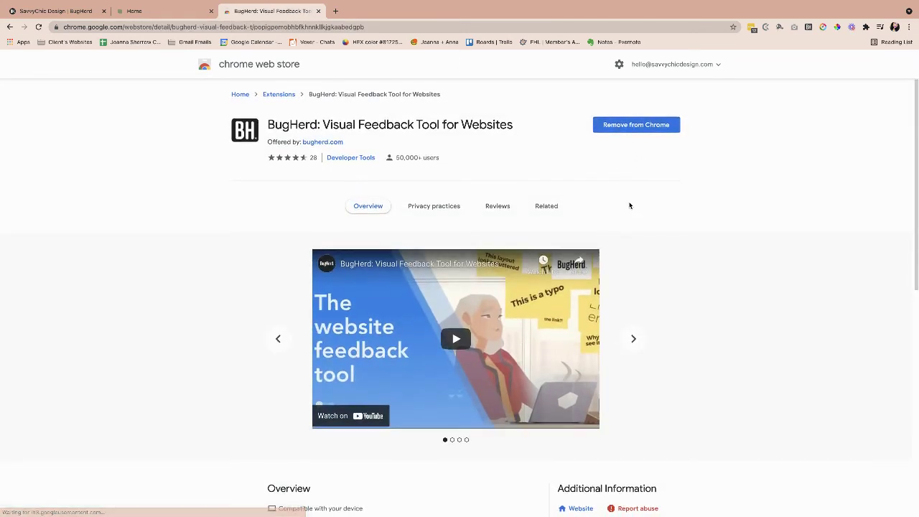
Step: Look through the extension's preview slides up to the third one
{"action": "scroll", "coordinate": [630, 204], "scroll_direction": "down", "scroll_amount": 2}
{"action": "scroll", "coordinate": [630, 204], "scroll_direction": "down", "scroll_amount": 3}
{"action": "scroll", "coordinate": [611, 201], "scroll_direction": "down", "scroll_amount": 2}
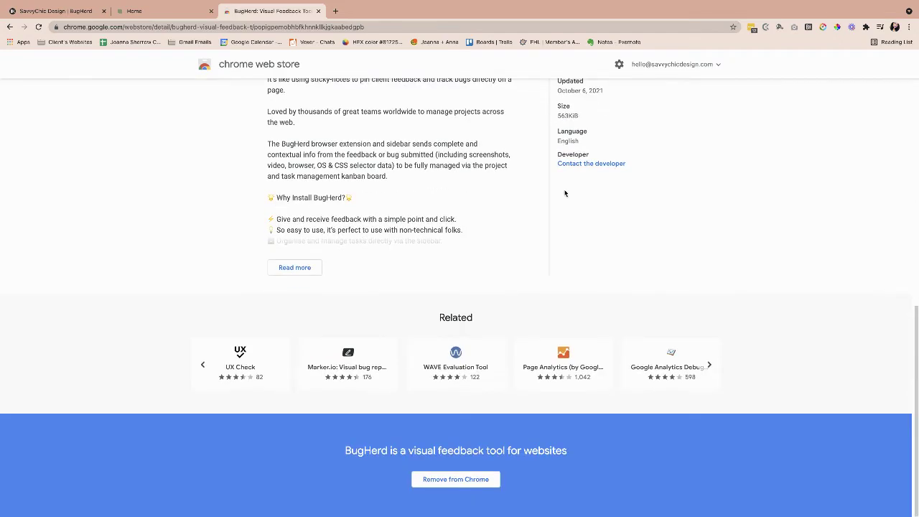
{"action": "scroll", "coordinate": [581, 194], "scroll_direction": "up", "scroll_amount": 5}
{"action": "left_click", "coordinate": [632, 180]}
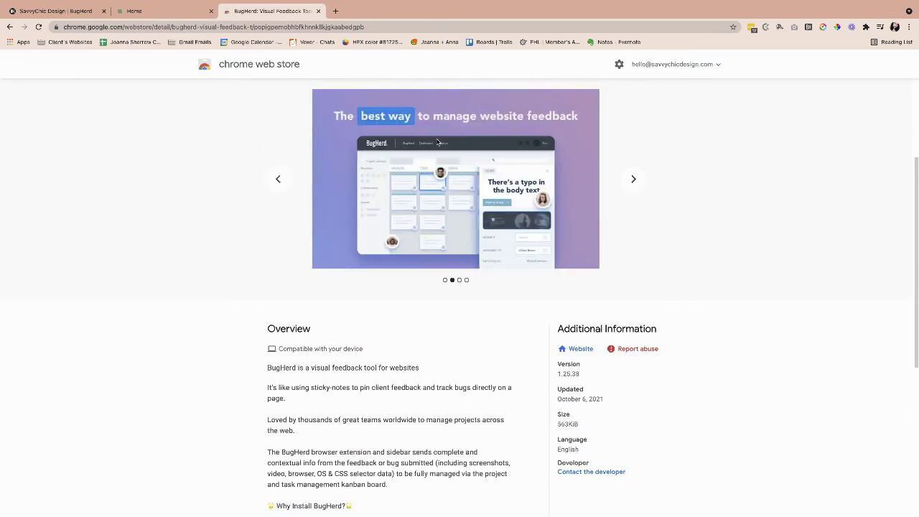
{"action": "left_click", "coordinate": [632, 181]}
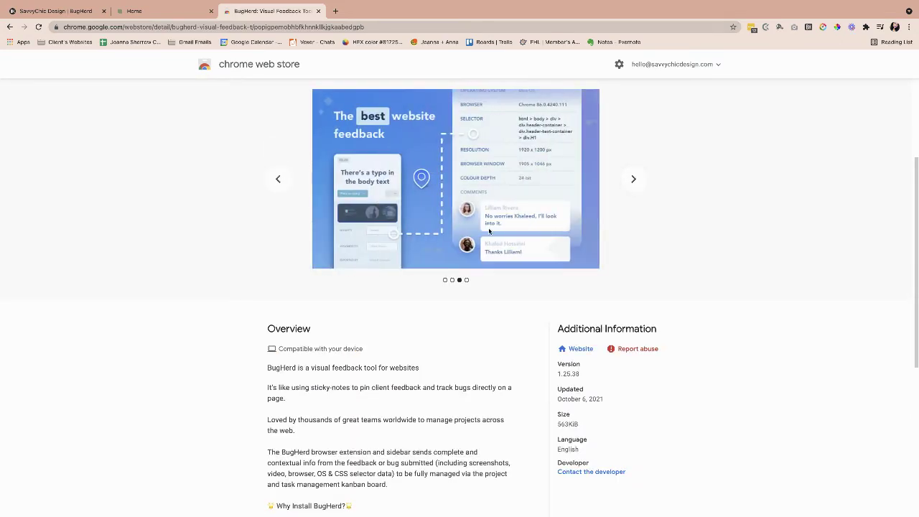
{"action": "scroll", "coordinate": [810, 144], "scroll_direction": "up", "scroll_amount": 3}
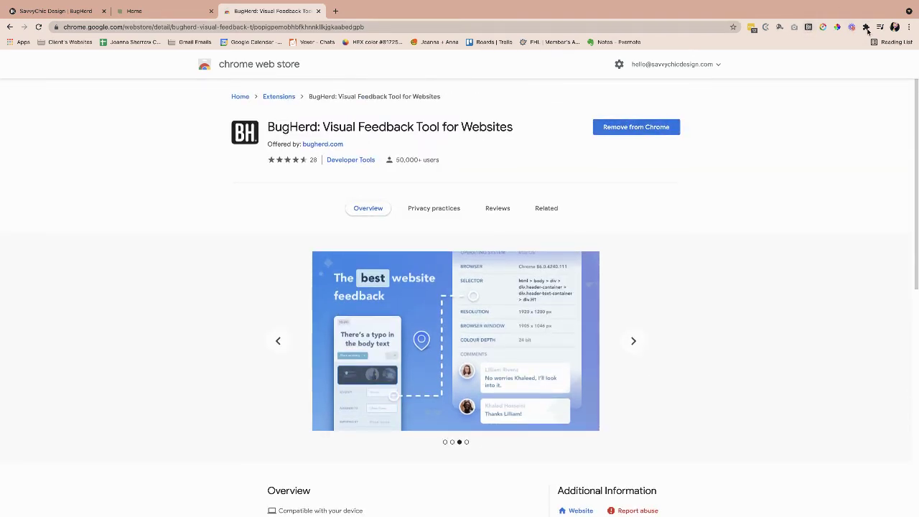
{"action": "left_click", "coordinate": [867, 28]}
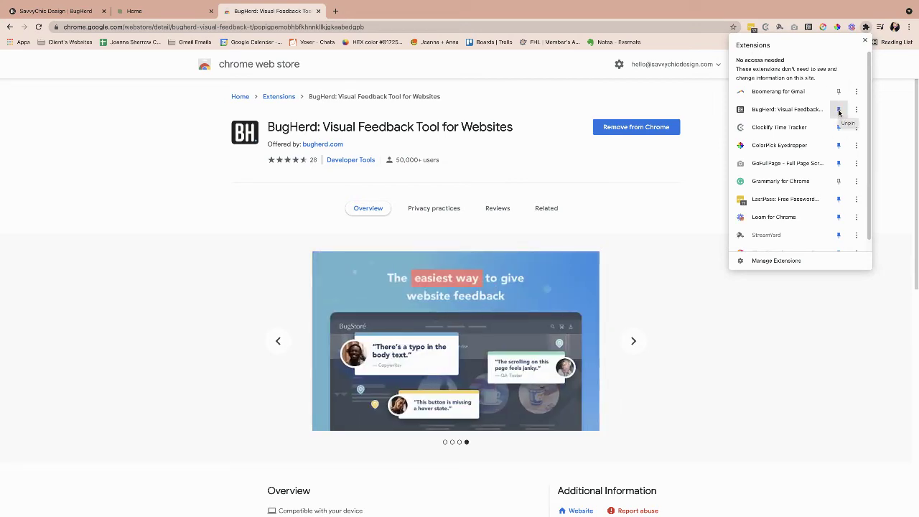
{"action": "left_click", "coordinate": [839, 181]}
{"action": "left_click", "coordinate": [839, 198]}
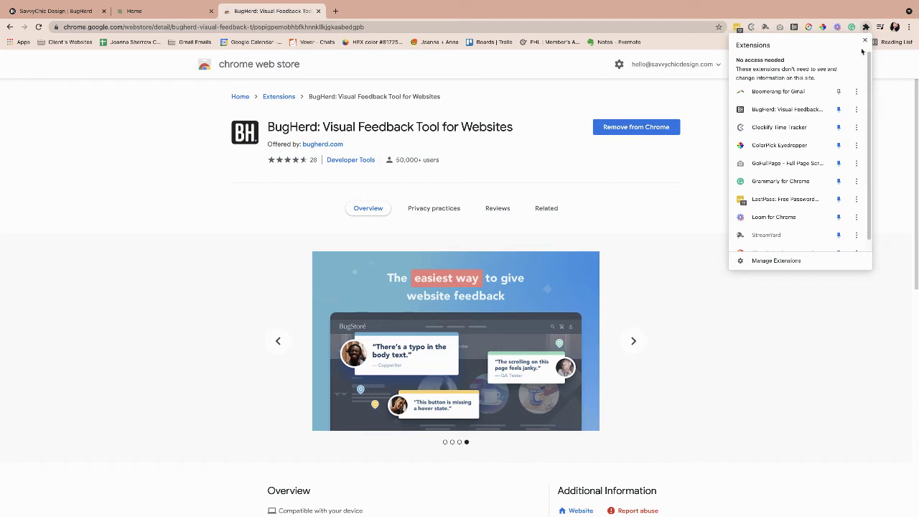
{"action": "left_click", "coordinate": [838, 182]}
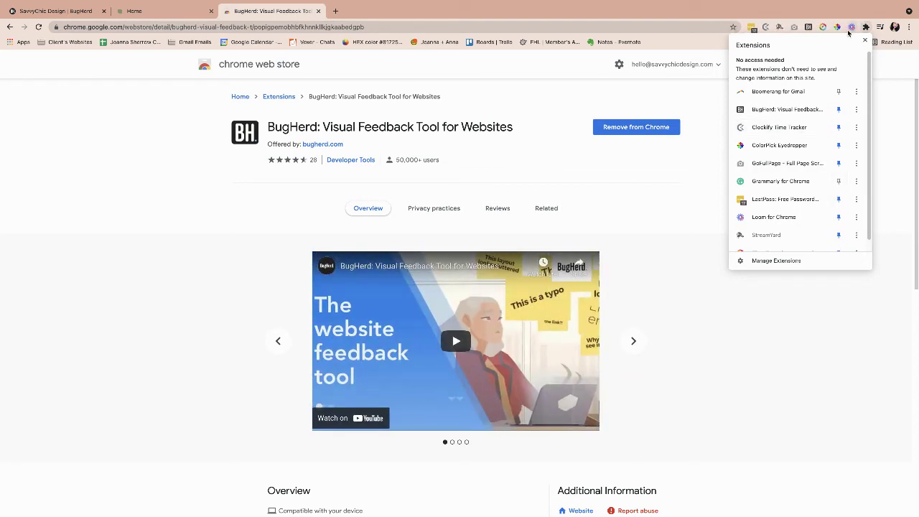
{"action": "left_click", "coordinate": [828, 15]}
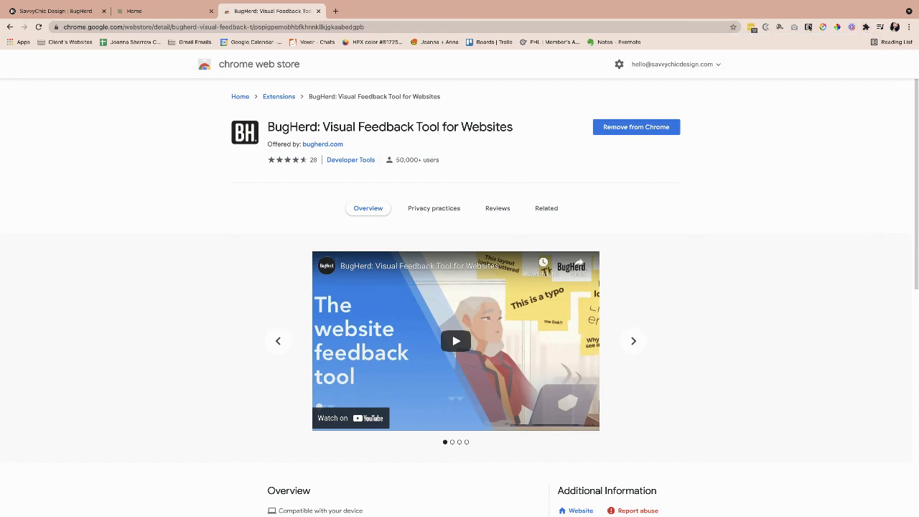
Step: Open savvychicdesign.com in a new tab and log out of WordPress
{"action": "left_click", "coordinate": [335, 12]}
{"action": "type", "text": "savvychicdesign.com"}
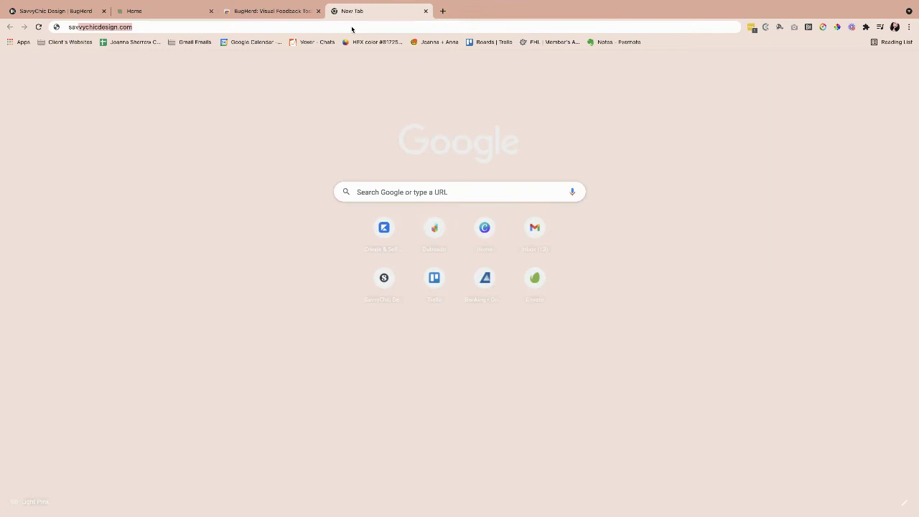
{"action": "key", "text": "Return"}
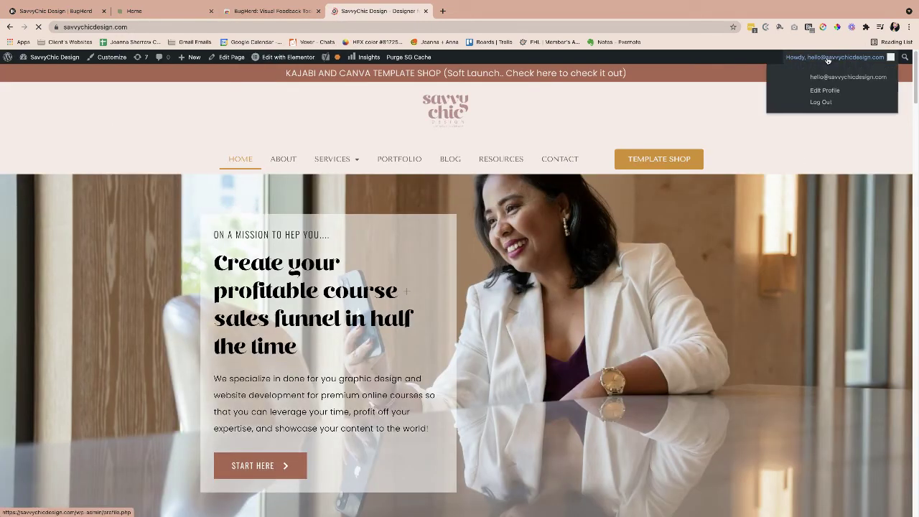
{"action": "left_click", "coordinate": [828, 60]}
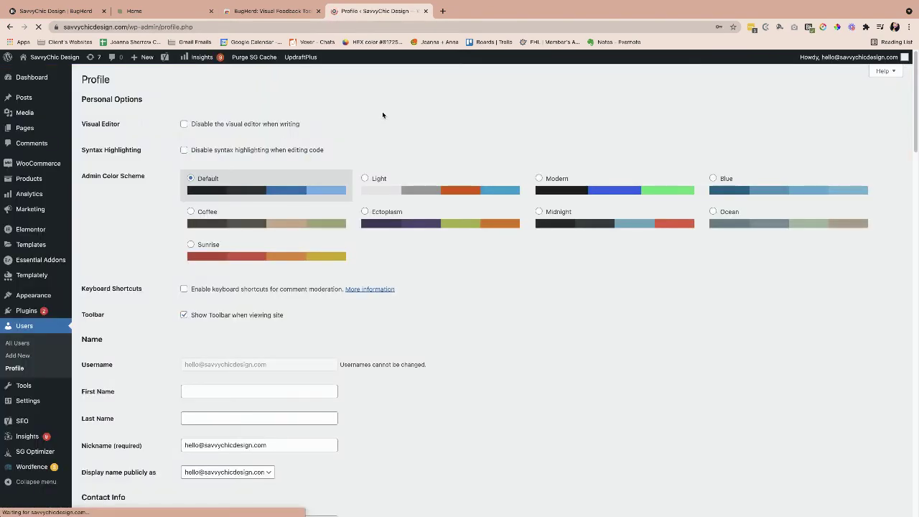
{"action": "mouse_move", "coordinate": [868, 63]}
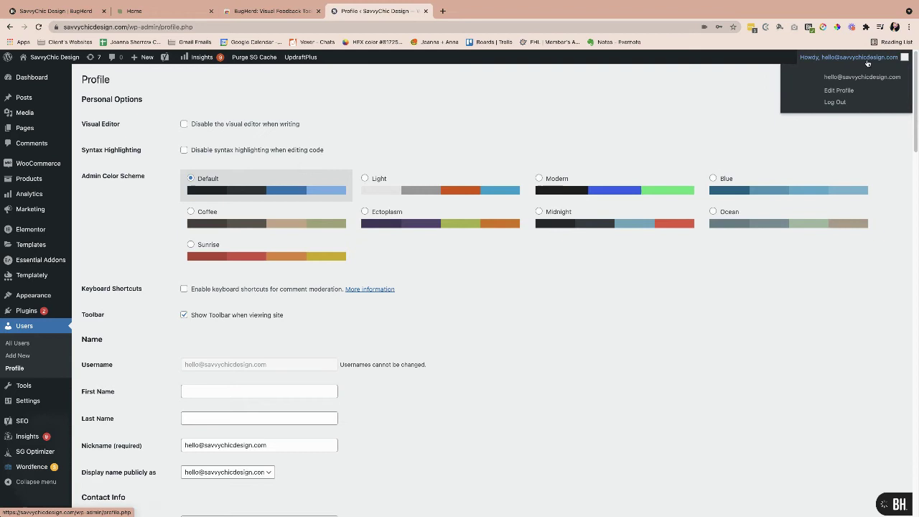
{"action": "left_click", "coordinate": [834, 102]}
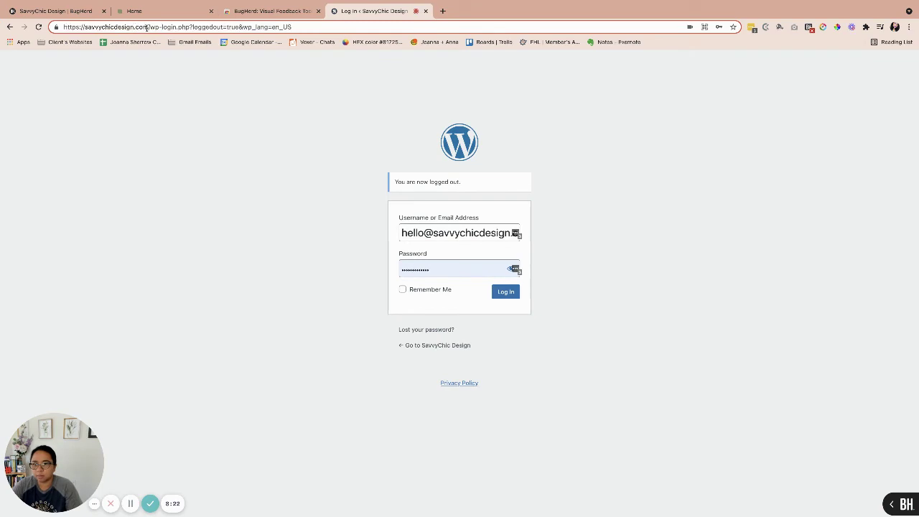
Step: Trim the address to the bare domain to load the public SavvyChic Design home page
{"action": "left_click_drag", "start_coordinate": [147, 27], "coordinate": [375, 27]}
{"action": "key", "text": "BackSpace"}
{"action": "key", "text": "Return"}
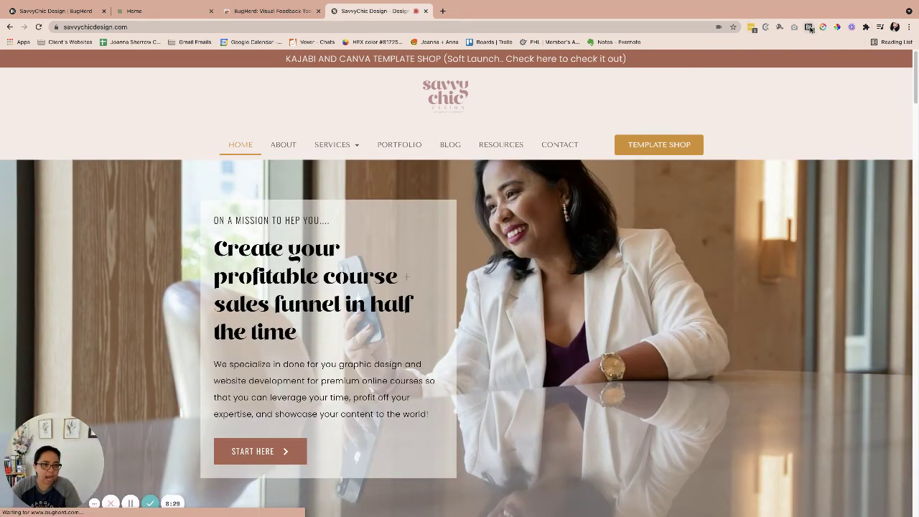
Step: Show the BugHerd feedback sidebar on the SavvyChic Design home page and zoom the browser in twice
{"action": "left_click", "coordinate": [809, 28]}
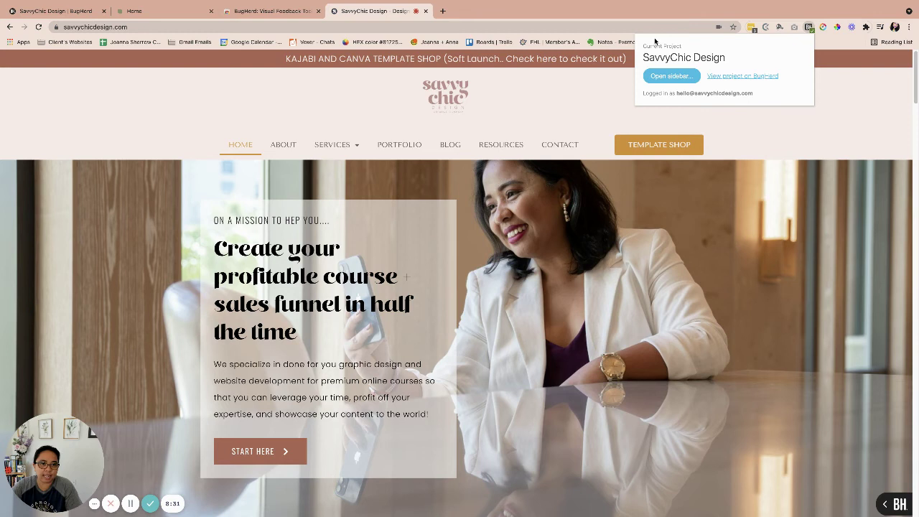
{"action": "left_click", "coordinate": [661, 76]}
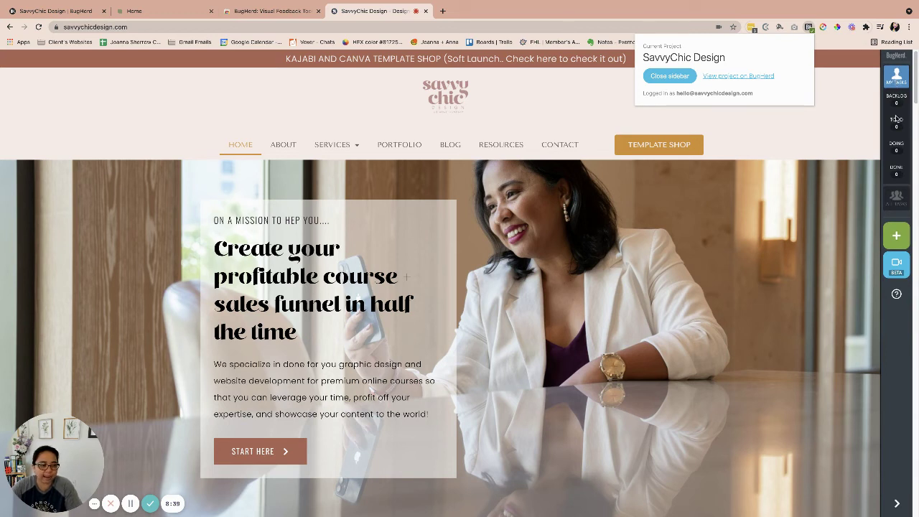
{"action": "left_click", "coordinate": [909, 27]}
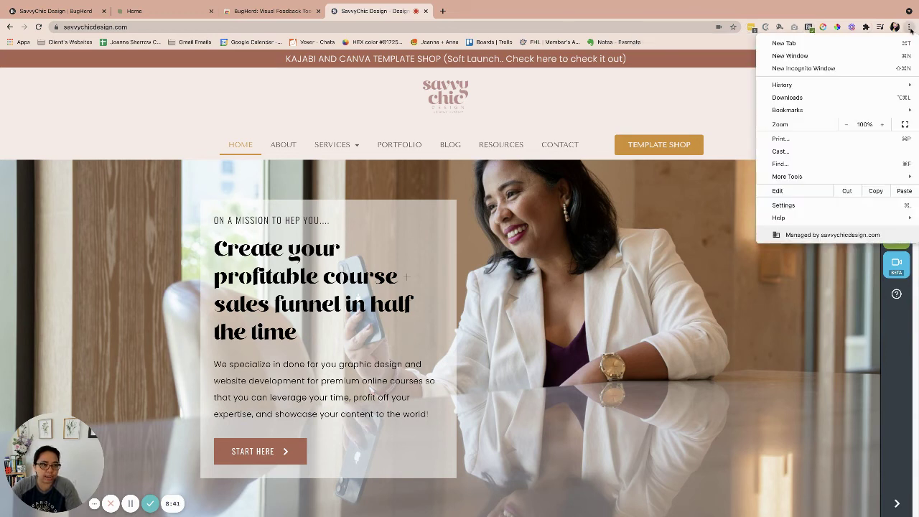
{"action": "left_click", "coordinate": [881, 125]}
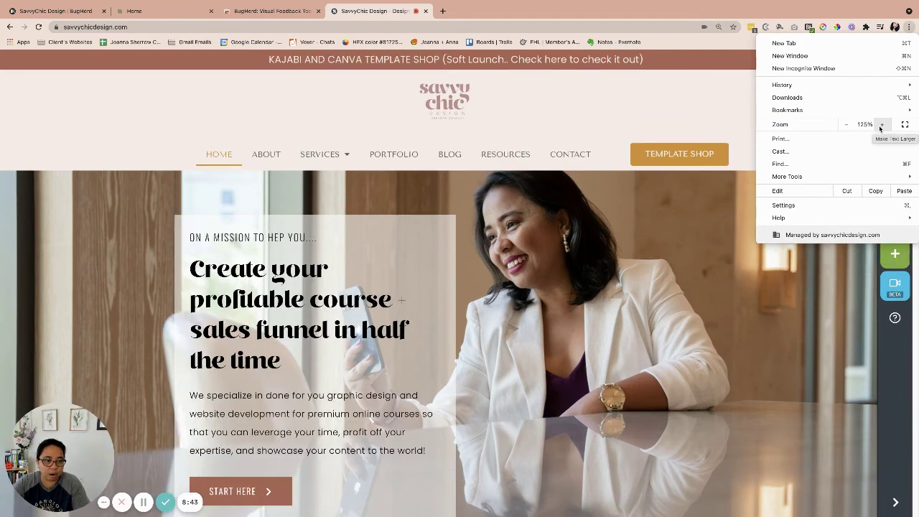
{"action": "left_click", "coordinate": [881, 125]}
{"action": "left_click", "coordinate": [904, 263]}
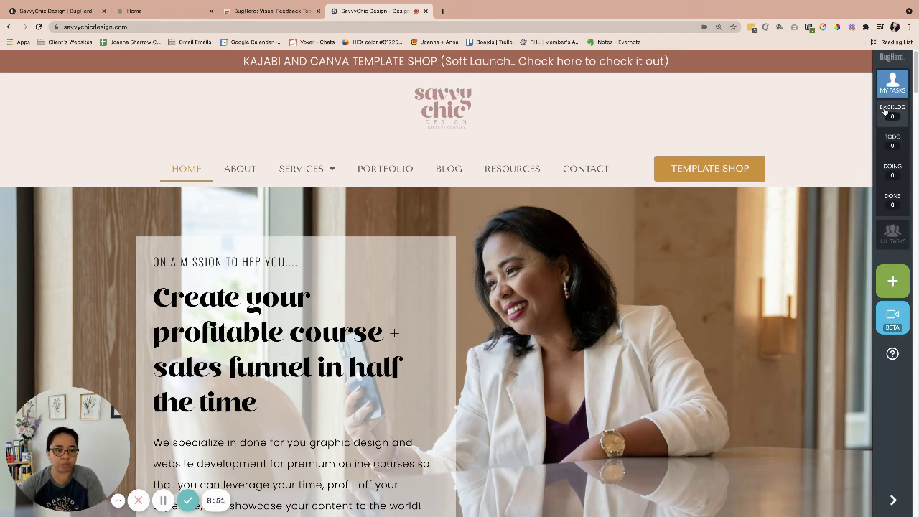
Step: Log a new issue on the hero heading described as 'Change the header to this text.'
{"action": "left_click", "coordinate": [893, 283]}
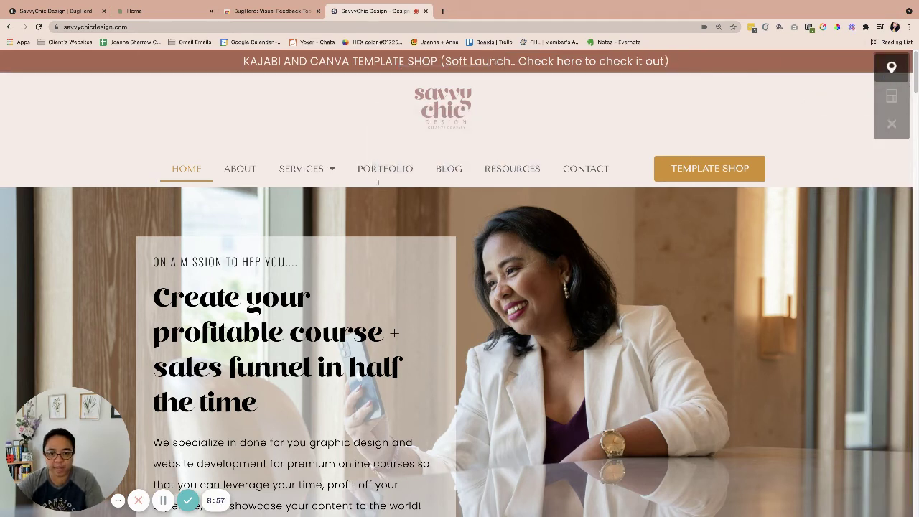
{"action": "left_click", "coordinate": [292, 314]}
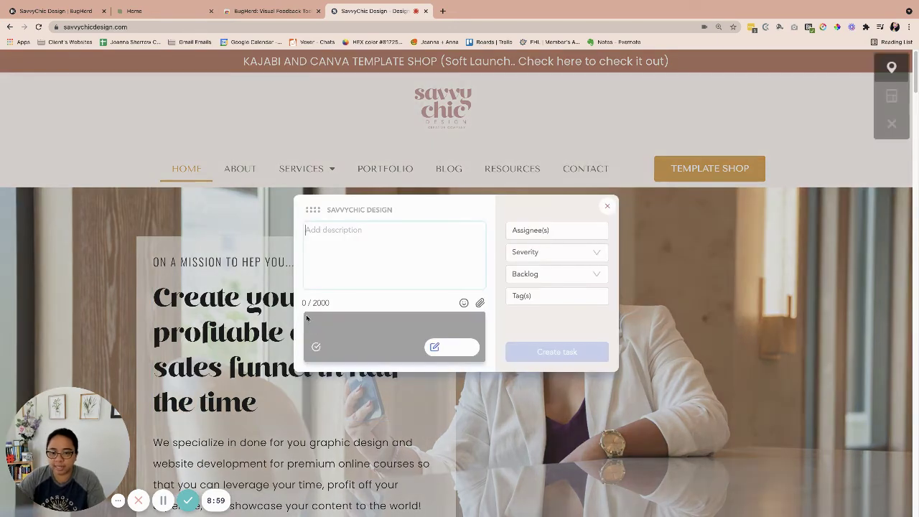
{"action": "type", "text": "Chang"}
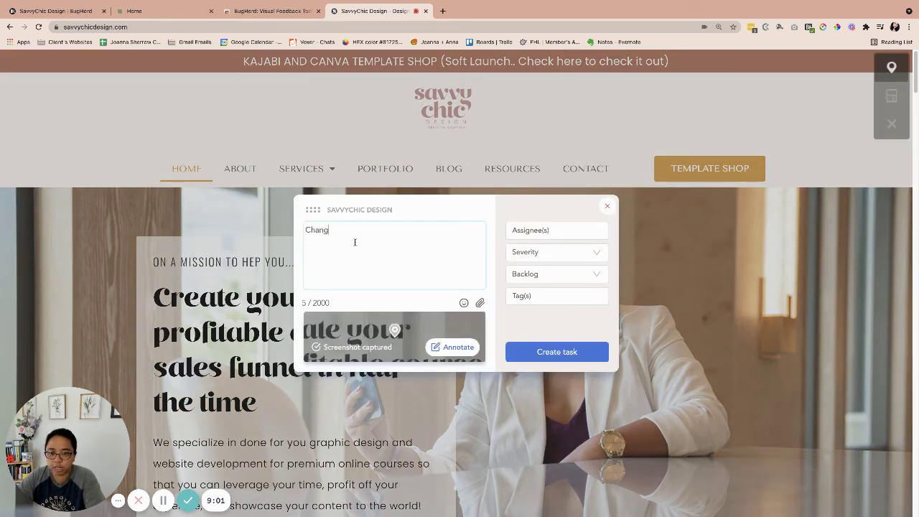
{"action": "type", "text": "e the header t"}
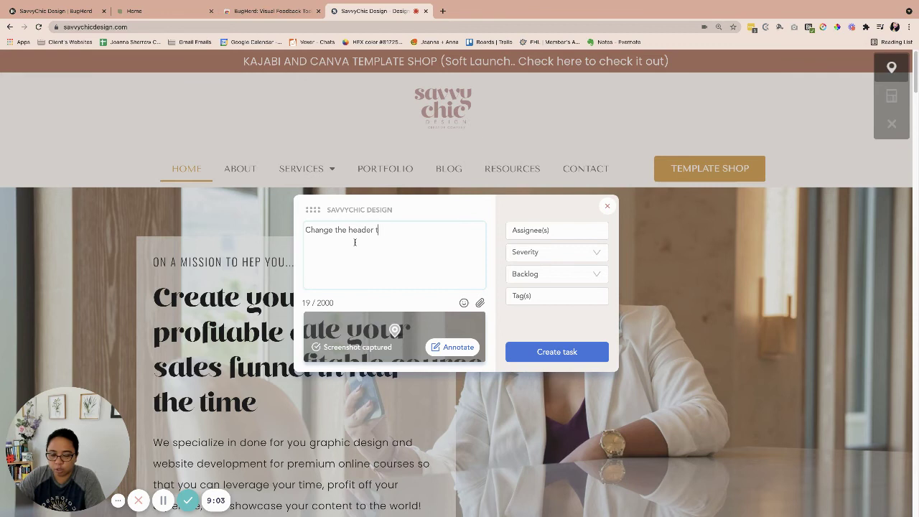
{"action": "type", "text": "o th"}
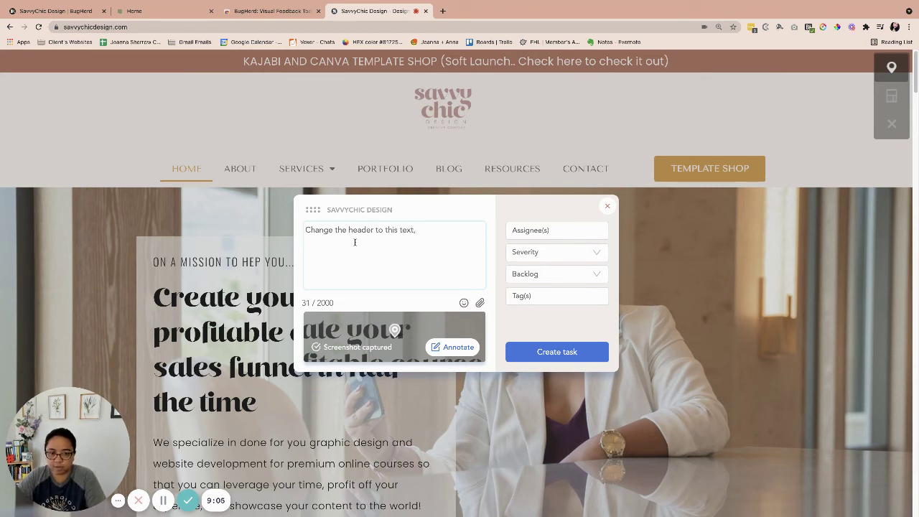
{"action": "type", "text": "is text."}
{"action": "key", "text": "Return"}
{"action": "key", "text": "Return"}
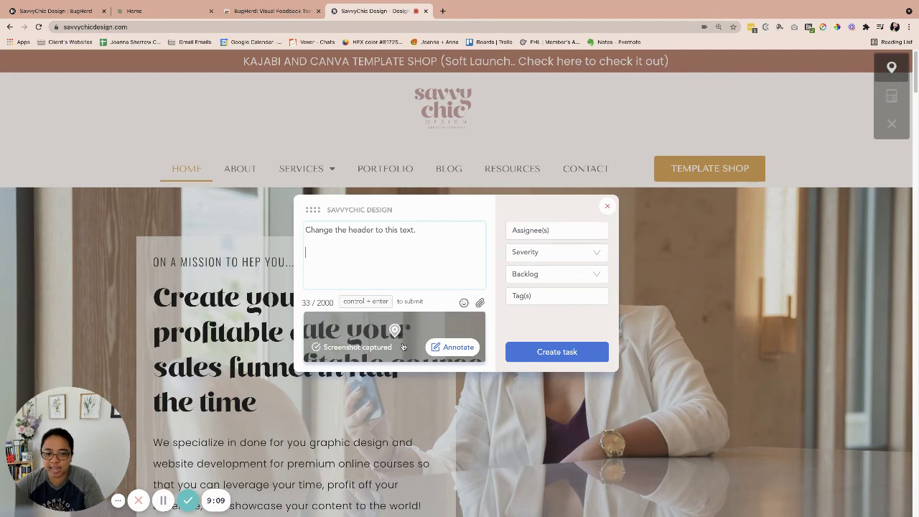
Step: Draw a yellow freehand circle and arrow around the headline on the screenshot, then exit annotation
{"action": "left_click", "coordinate": [444, 355]}
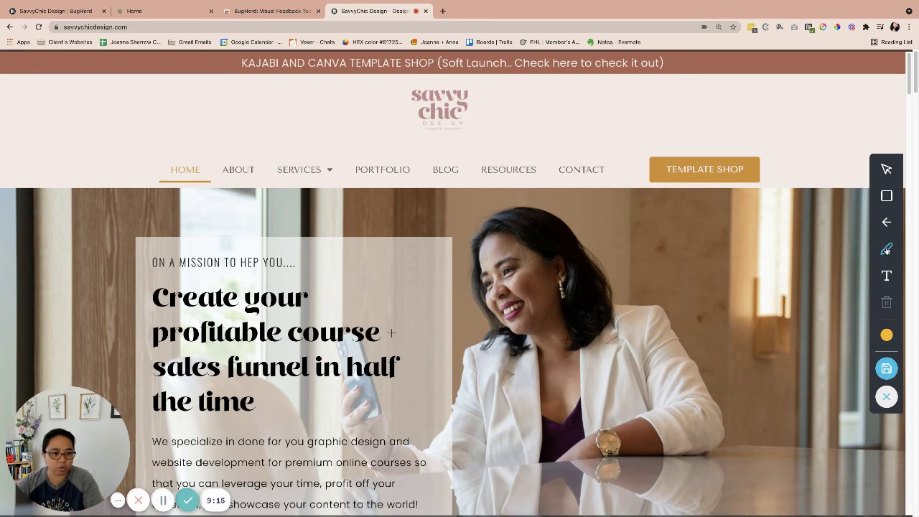
{"action": "mouse_move", "coordinate": [236, 281]}
{"action": "left_mouse_down"}
{"action": "mouse_move", "coordinate": [143, 316]}
{"action": "mouse_move", "coordinate": [348, 404]}
{"action": "mouse_move", "coordinate": [226, 293]}
{"action": "left_mouse_up"}
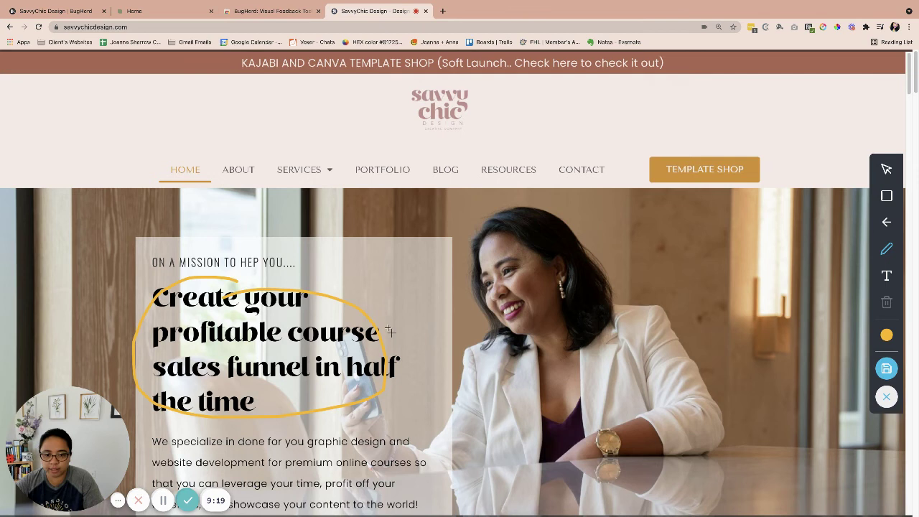
{"action": "left_click_drag", "start_coordinate": [411, 321], "coordinate": [388, 331]}
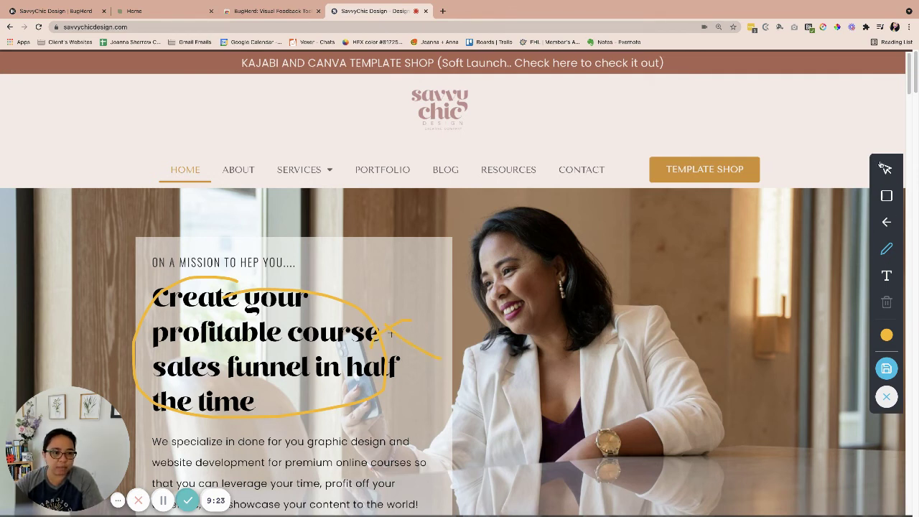
{"action": "left_click", "coordinate": [886, 168]}
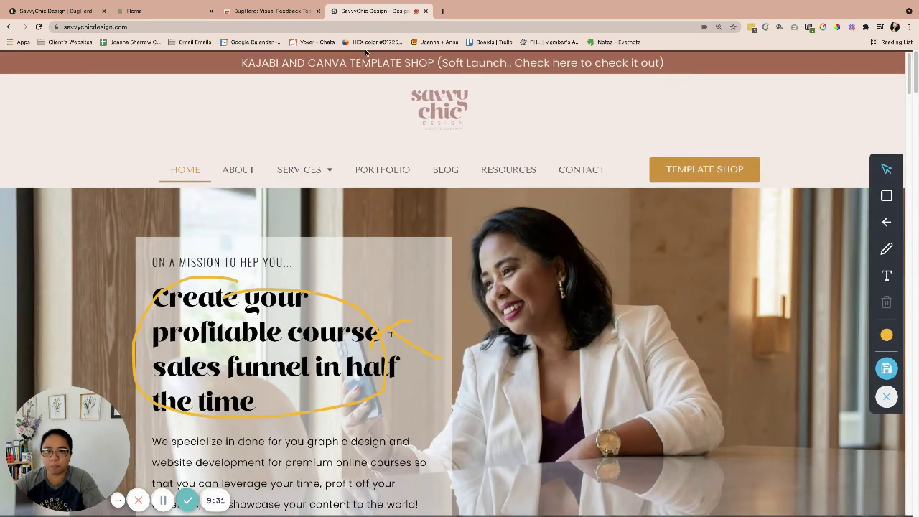
{"action": "left_click", "coordinate": [887, 397]}
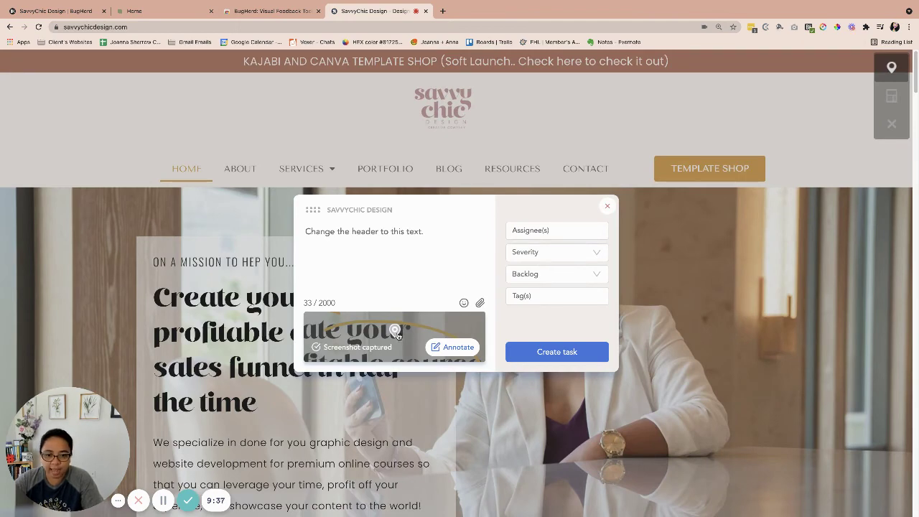
Step: Assign the feedback task to the team member
{"action": "left_click", "coordinate": [332, 332]}
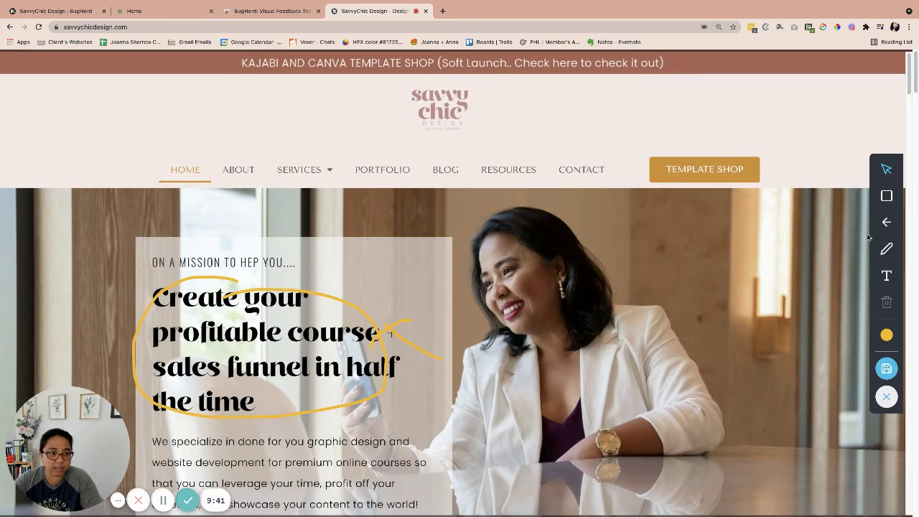
{"action": "left_click", "coordinate": [886, 368]}
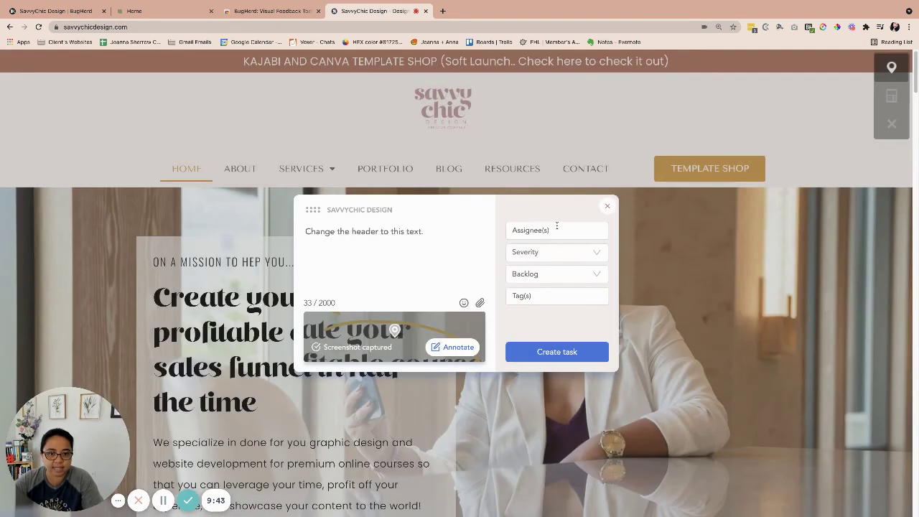
{"action": "left_click", "coordinate": [557, 229]}
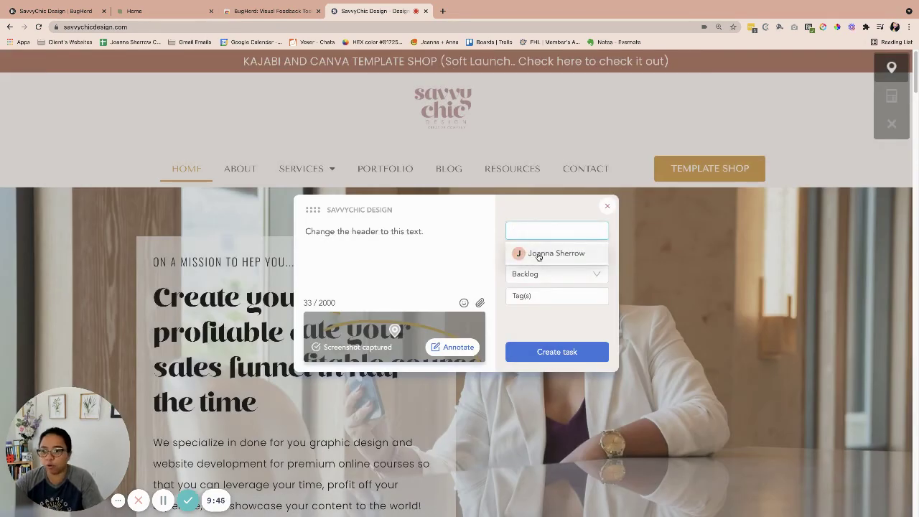
{"action": "left_click", "coordinate": [538, 254]}
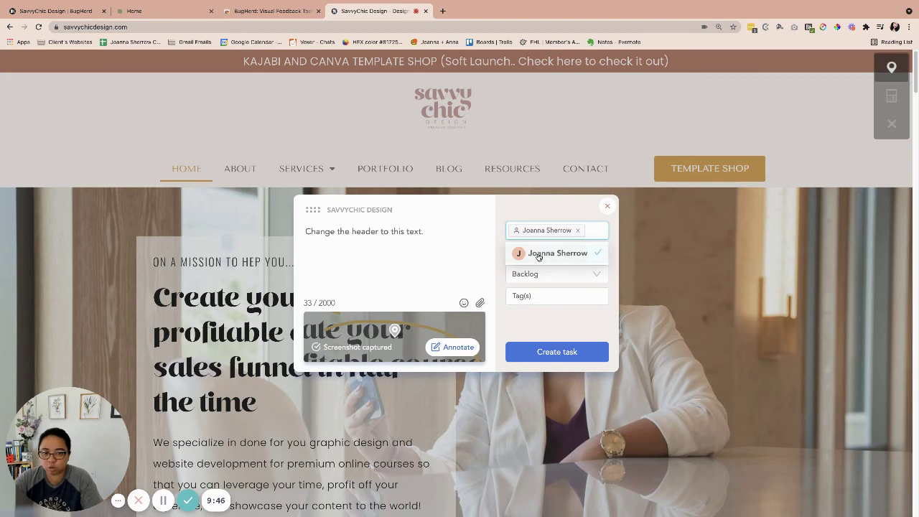
{"action": "left_click", "coordinate": [532, 213]}
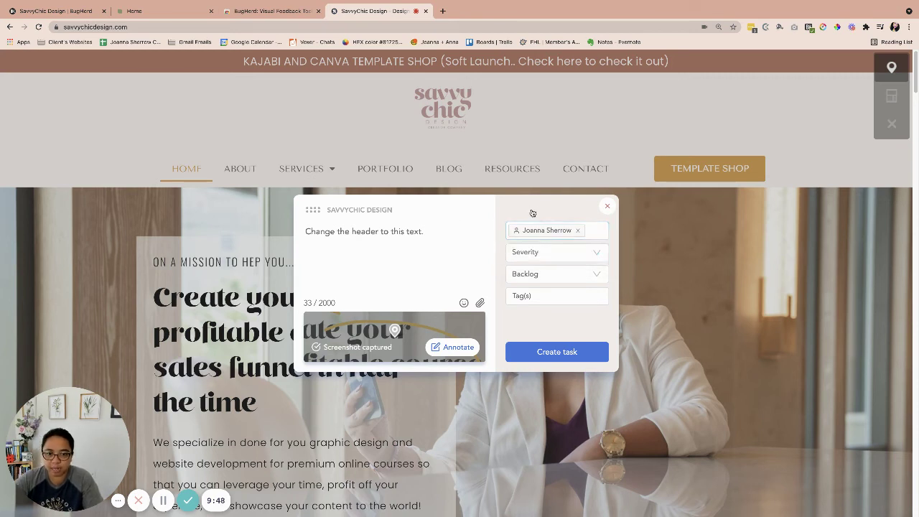
Step: Set severity to Critical, keep Backlog status, add the 'homepage' tag, and create the task
{"action": "left_click", "coordinate": [561, 255]}
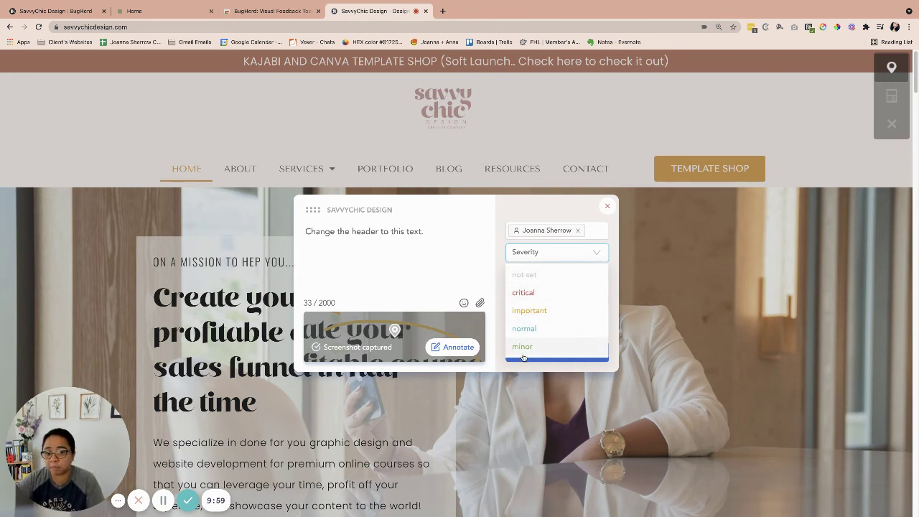
{"action": "left_click", "coordinate": [527, 293]}
{"action": "left_click", "coordinate": [571, 276]}
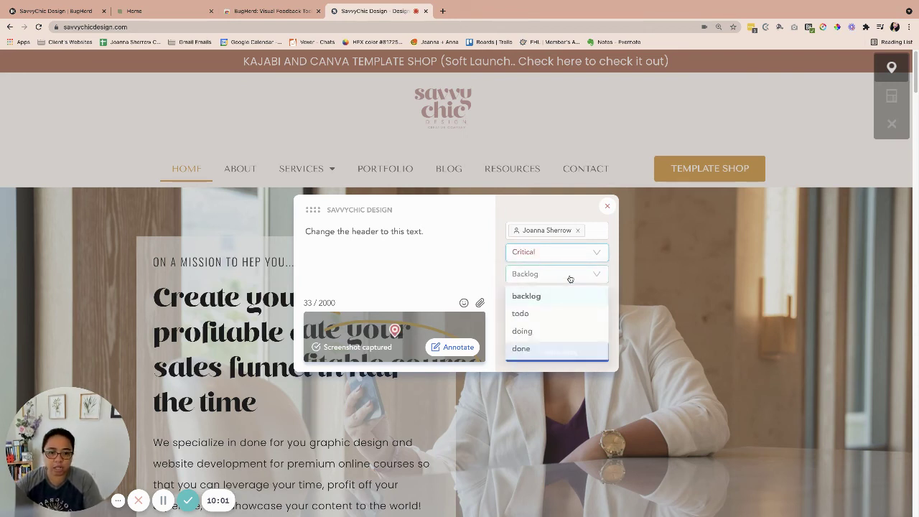
{"action": "left_click", "coordinate": [532, 295]}
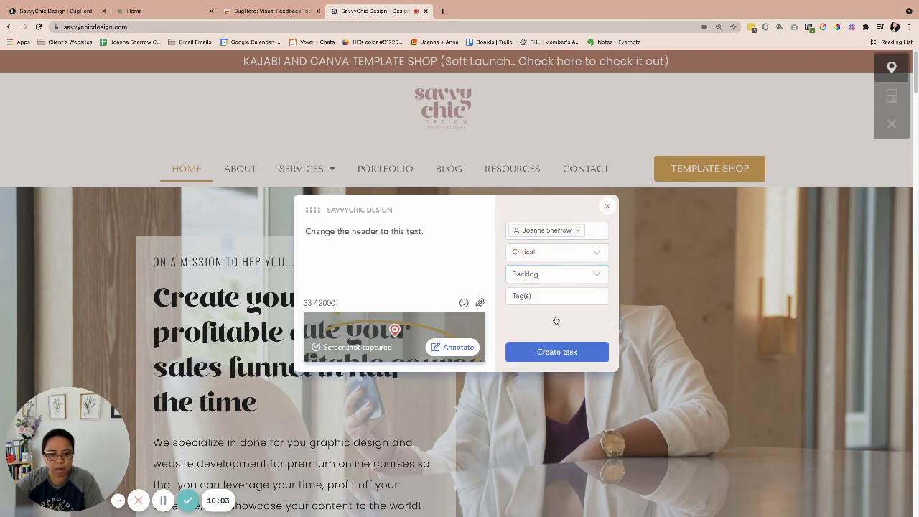
{"action": "left_click", "coordinate": [520, 295]}
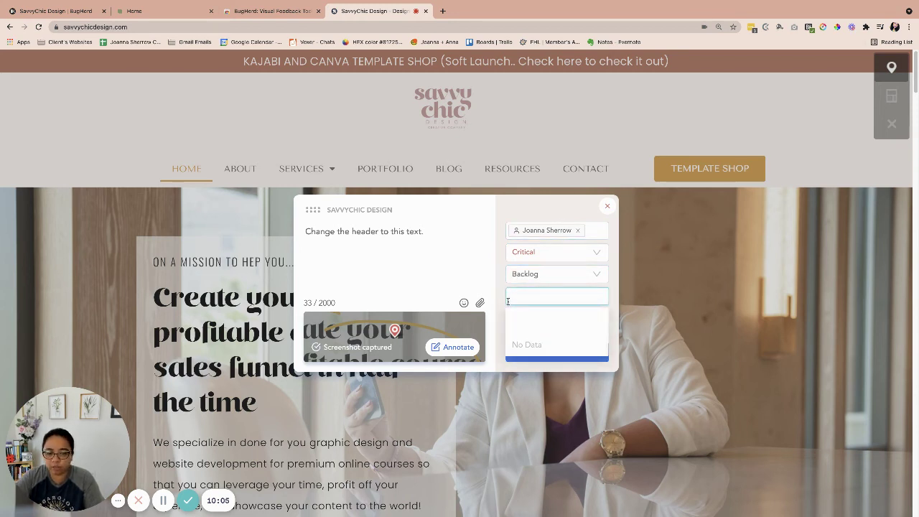
{"action": "type", "text": "homepage"}
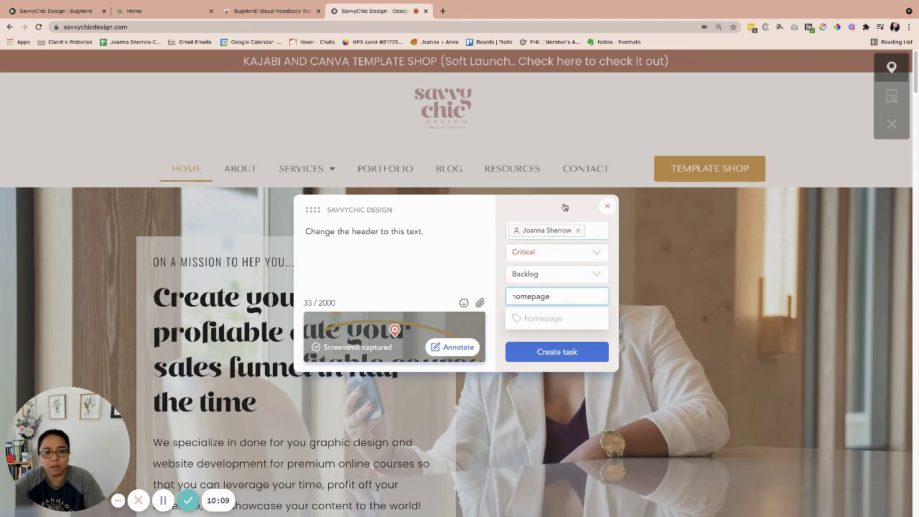
{"action": "key", "text": "Return"}
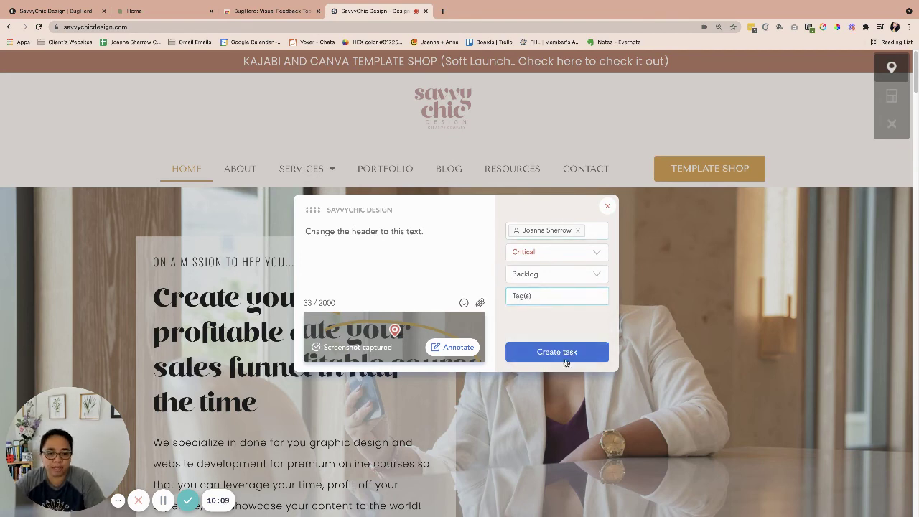
{"action": "left_click", "coordinate": [557, 352]}
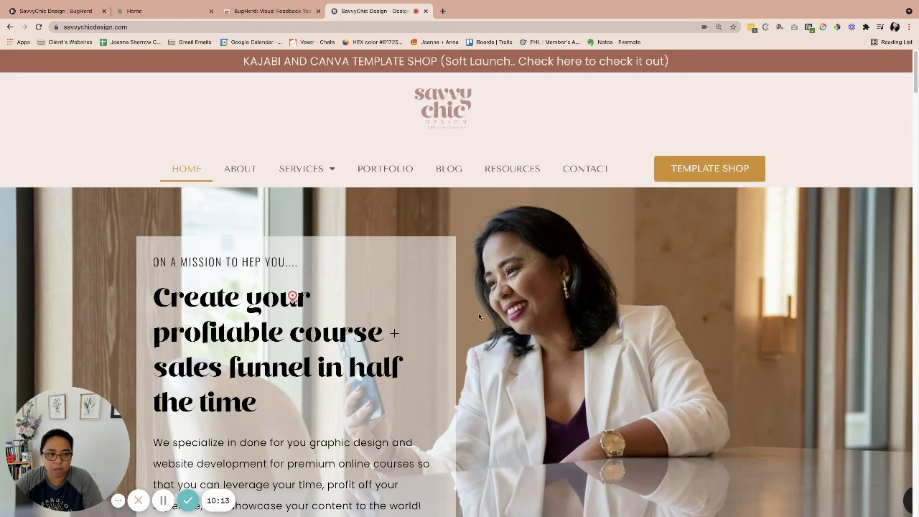
Step: Open task #1 on the BugHerd board, enlarge its annotated screenshot, then return to the website
{"action": "mouse_move", "coordinate": [880, 137]}
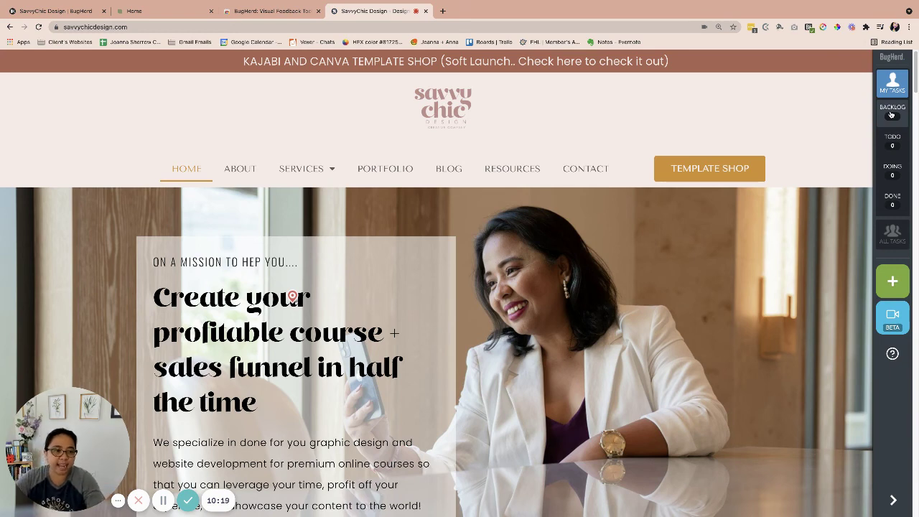
{"action": "left_click", "coordinate": [59, 13]}
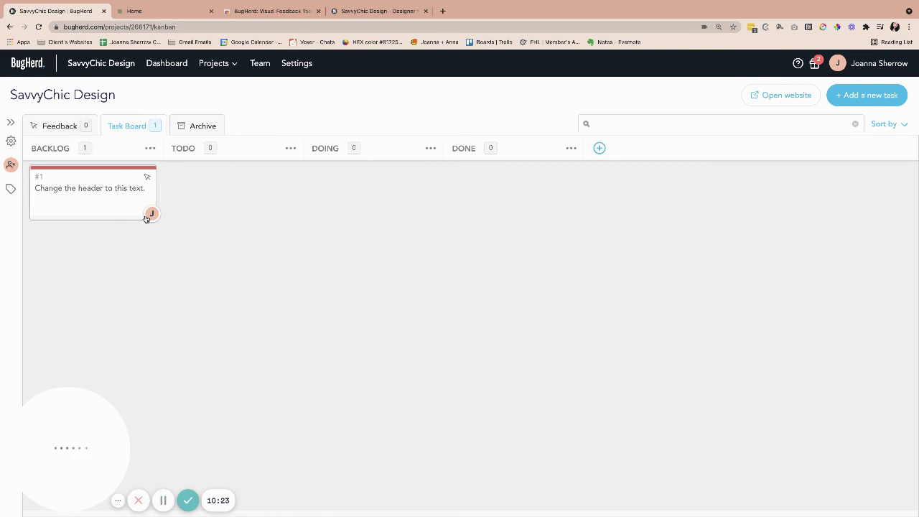
{"action": "left_click", "coordinate": [84, 196]}
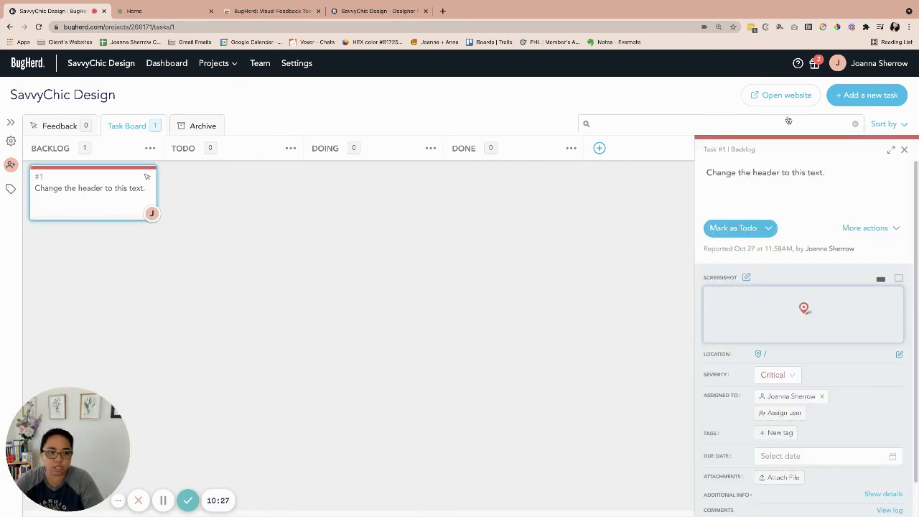
{"action": "left_click", "coordinate": [821, 321]}
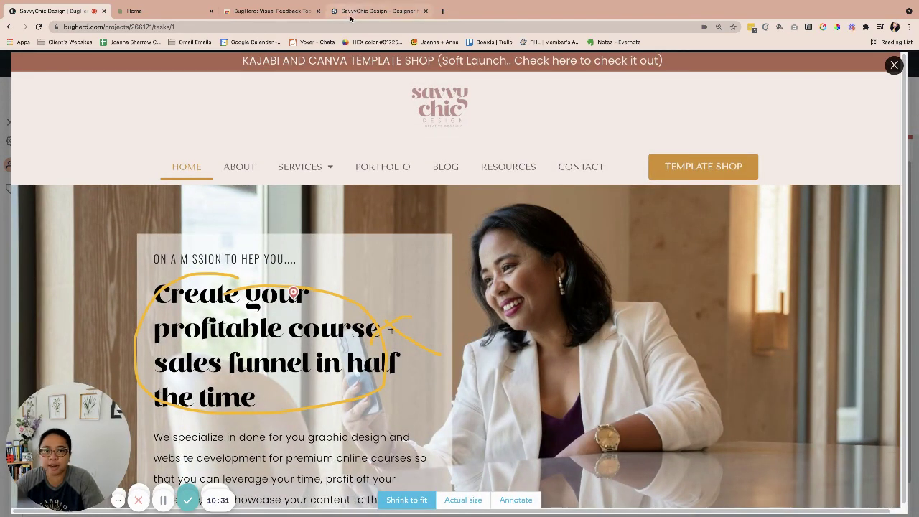
{"action": "left_click", "coordinate": [328, 12]}
{"action": "mouse_move", "coordinate": [291, 299]}
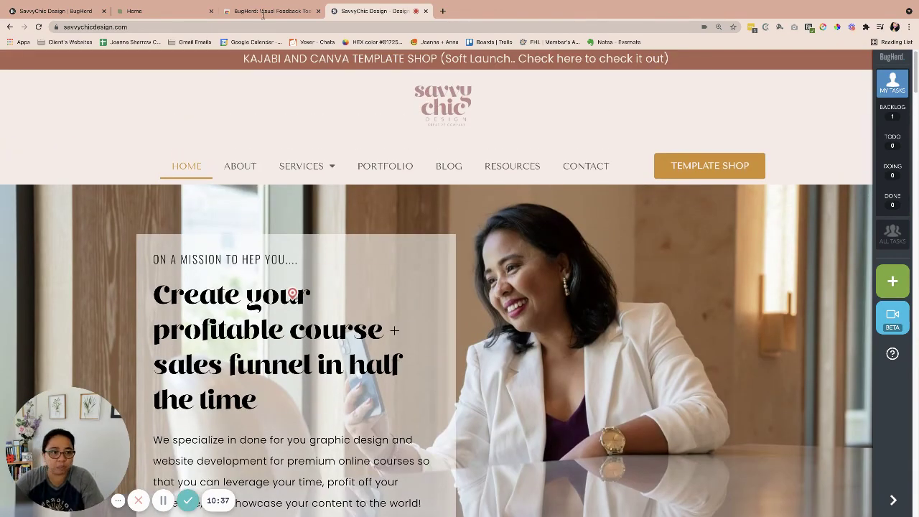
Step: Move task #1 to Done, archive it, and check the website's task counts
{"action": "left_click", "coordinate": [82, 11]}
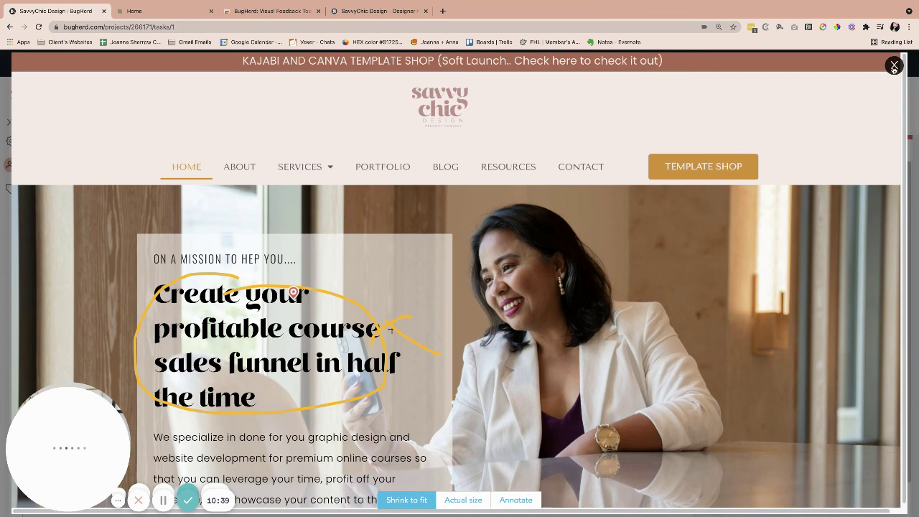
{"action": "left_click", "coordinate": [894, 65]}
{"action": "left_click_drag", "start_coordinate": [422, 207], "coordinate": [498, 187]}
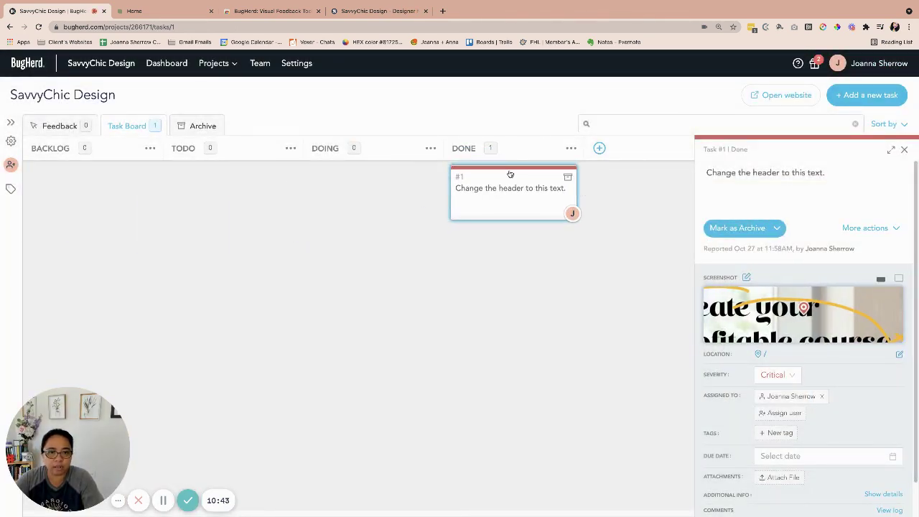
{"action": "left_click", "coordinate": [775, 229]}
{"action": "left_click", "coordinate": [723, 321]}
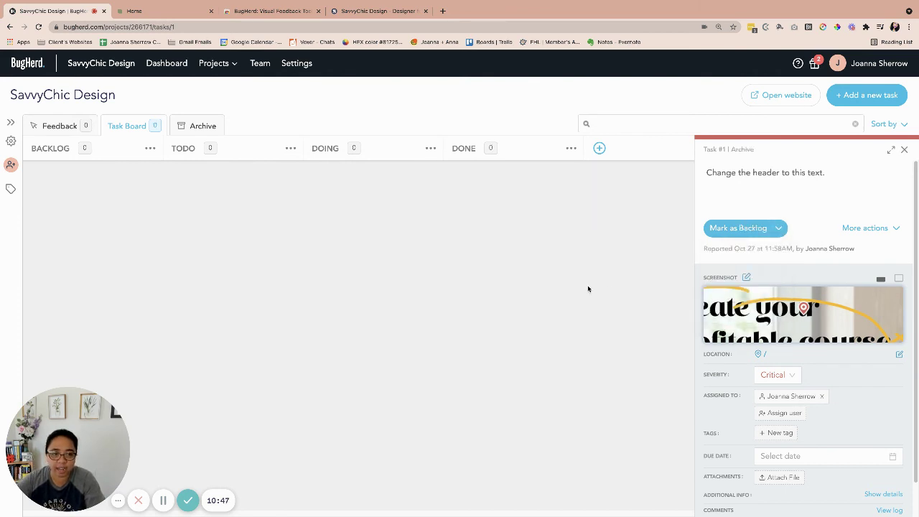
{"action": "left_click", "coordinate": [344, 13]}
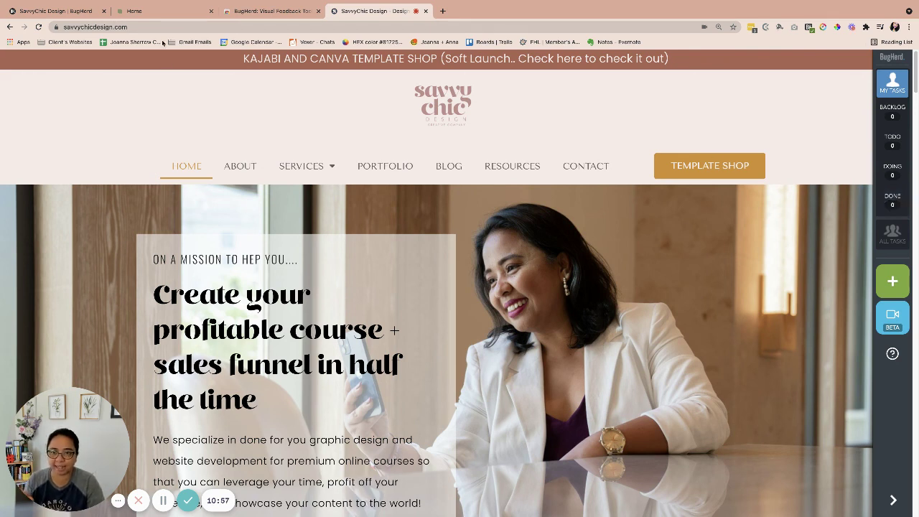
Step: Return to the BugHerd task board showing archived task #1 and empty columns
{"action": "left_click", "coordinate": [45, 12]}
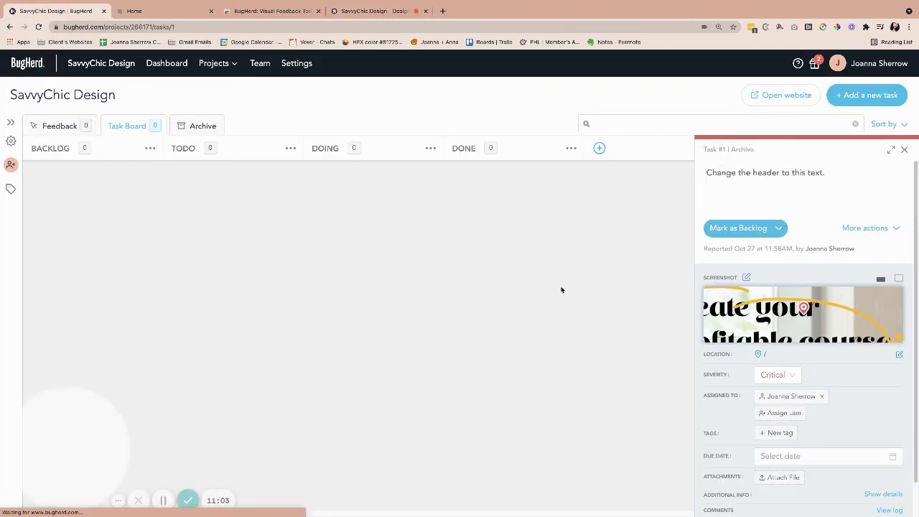